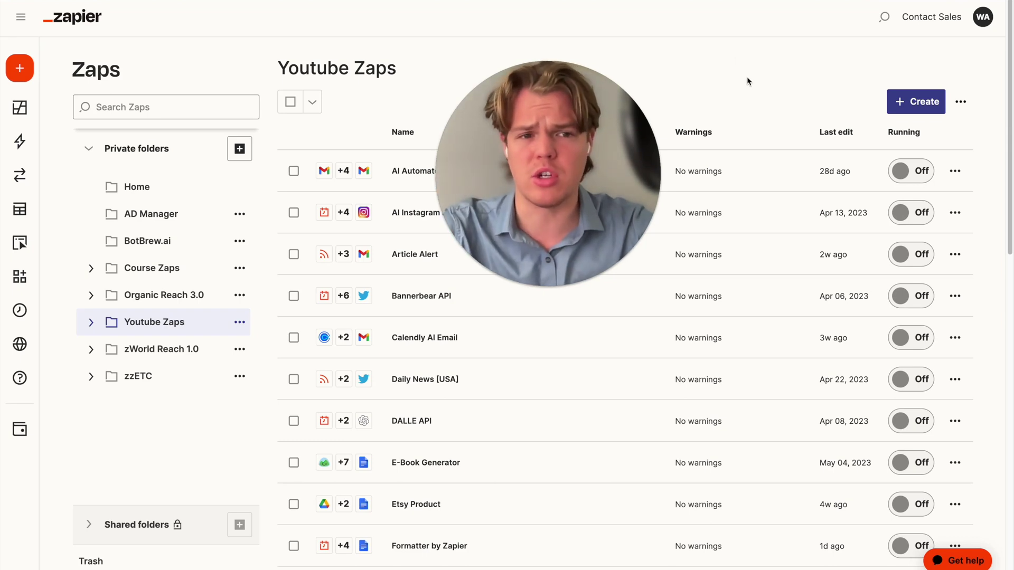
# Step: Create a new Zap triggered by Google Forms' New Form Response event
pyautogui.click(916, 107)
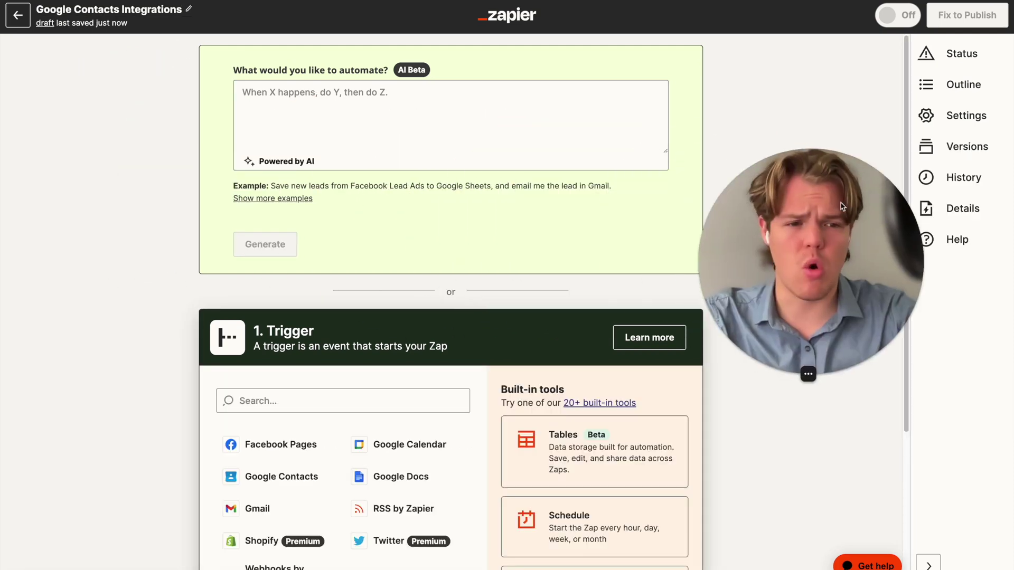
pyautogui.scroll(-3, 526, 203)
pyautogui.scroll(-2, 527, 202)
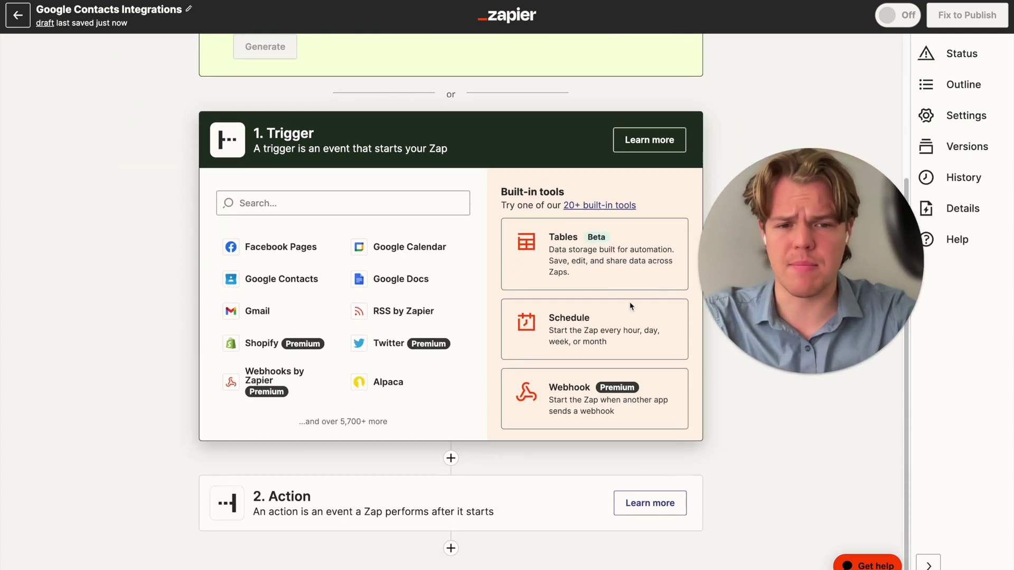
pyautogui.click(352, 200)
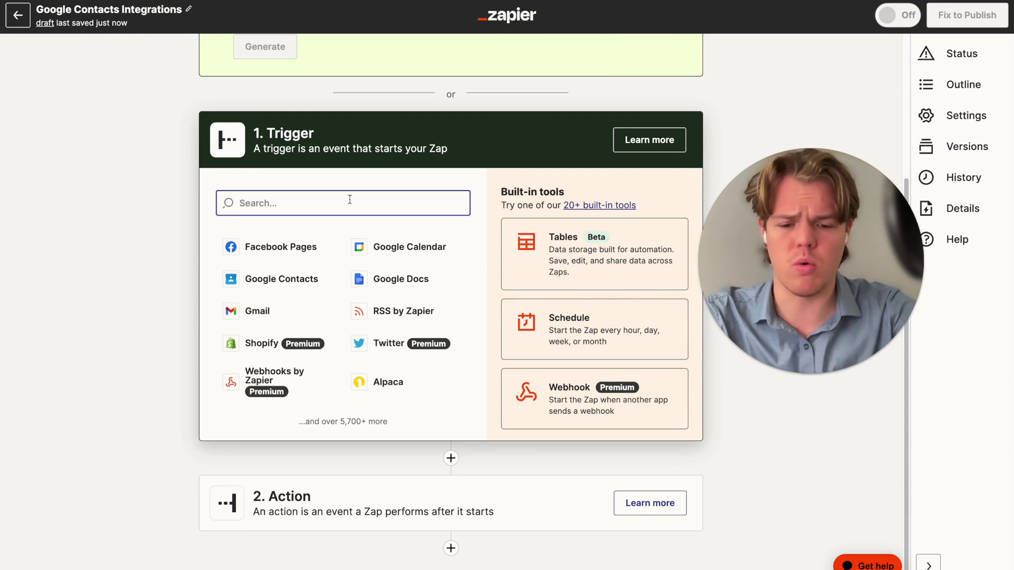
pyautogui.write('google')
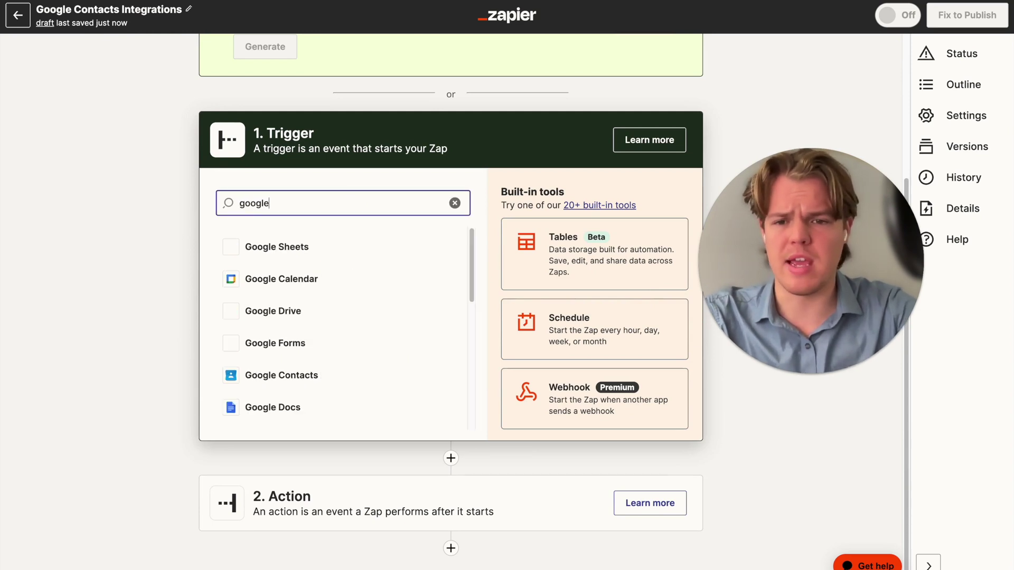
pyautogui.click(319, 344)
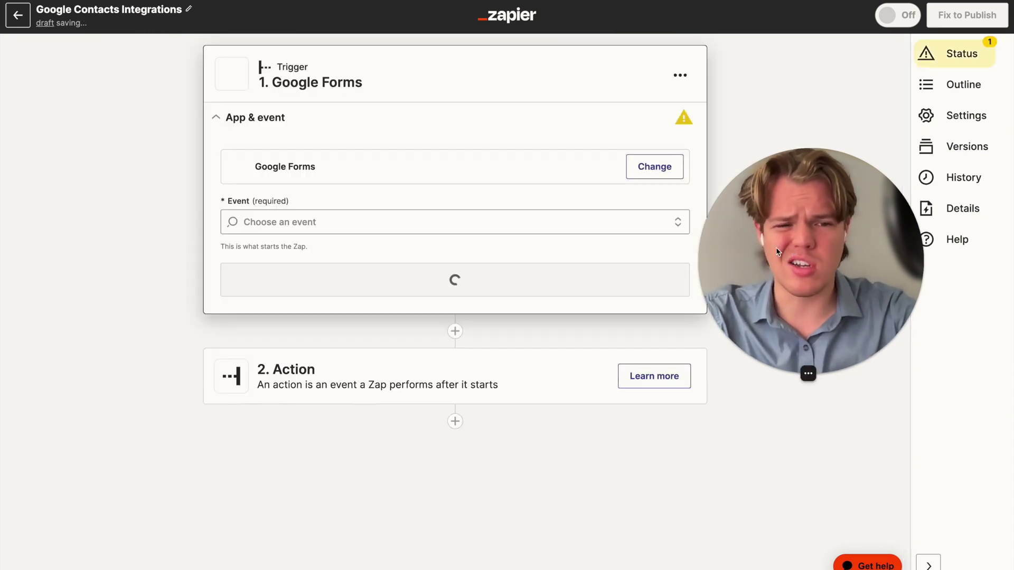
pyautogui.click(399, 222)
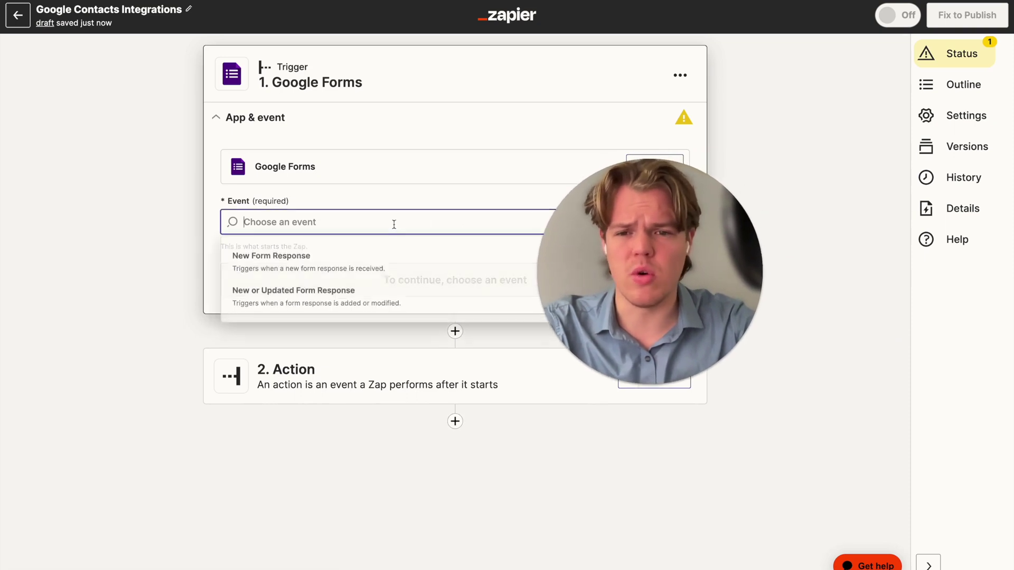
pyautogui.click(362, 280)
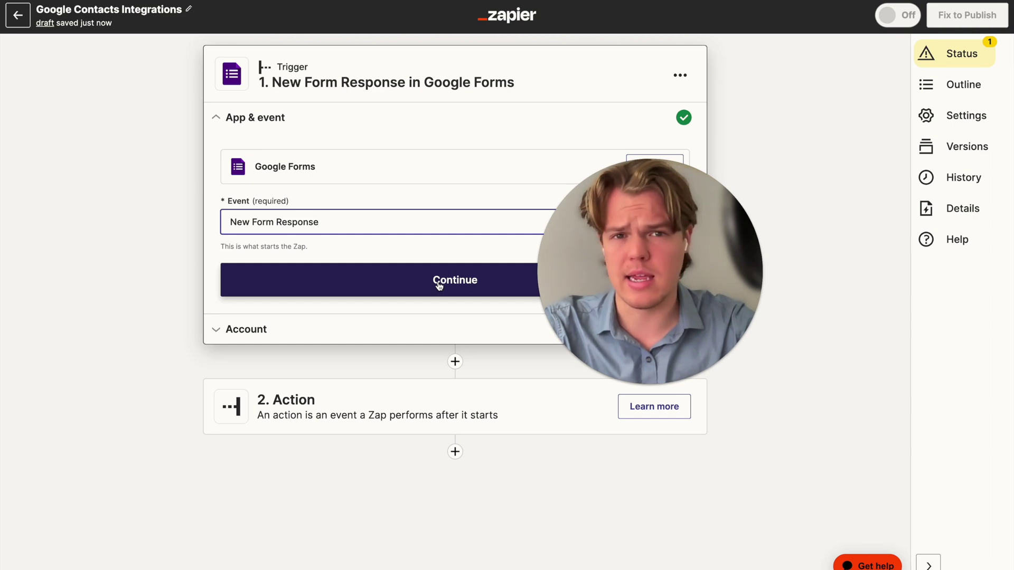
# Step: Connect the Google Forms account to the trigger
pyautogui.click(438, 283)
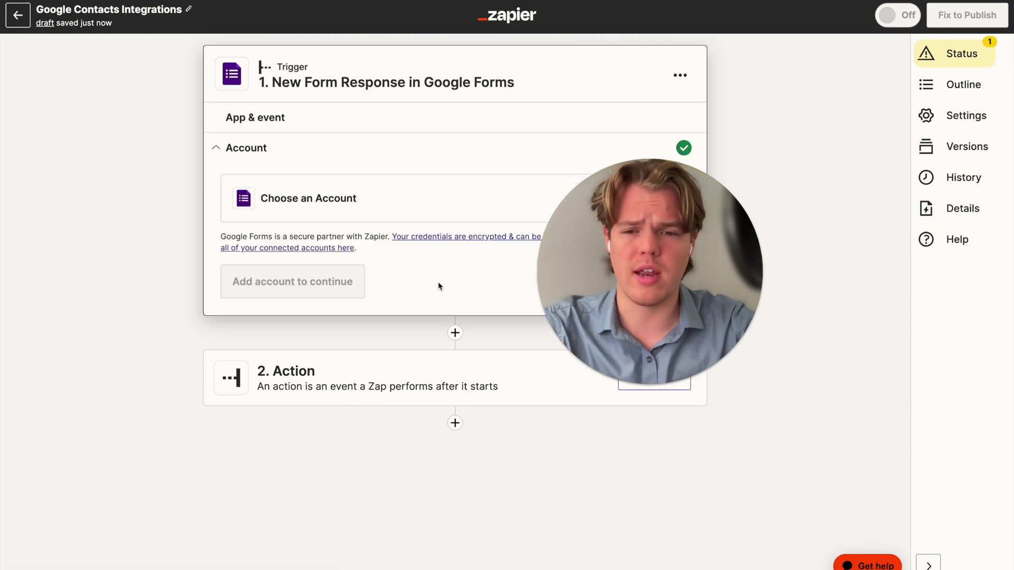
pyautogui.moveTo(732, 269); pyautogui.dragTo(751, 329)
pyautogui.click(662, 198)
pyautogui.click(348, 336)
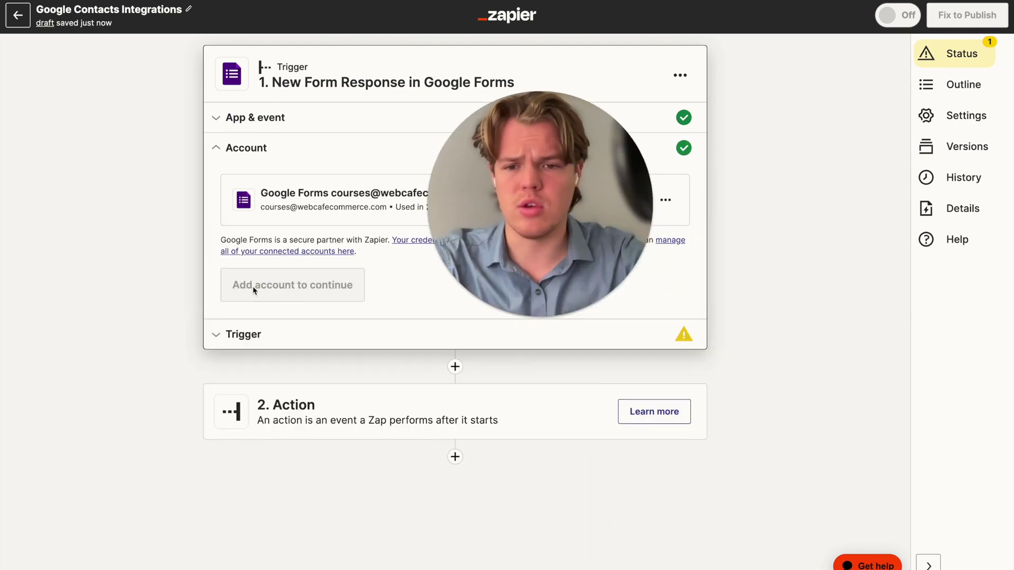
pyautogui.click(257, 287)
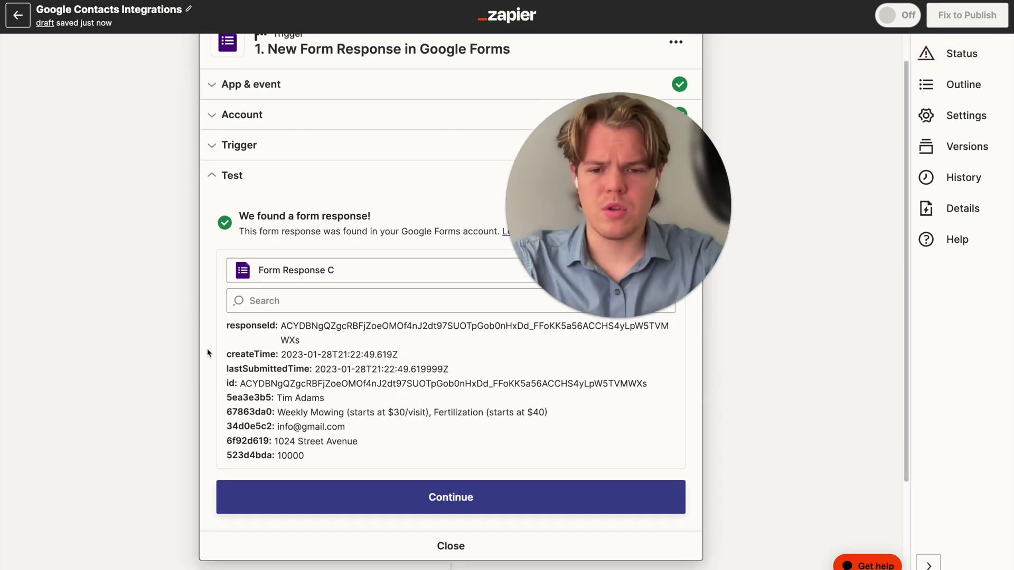
# Step: Pick the form and test the trigger to pull in a sample response
pyautogui.scroll(-1, 304, 359)
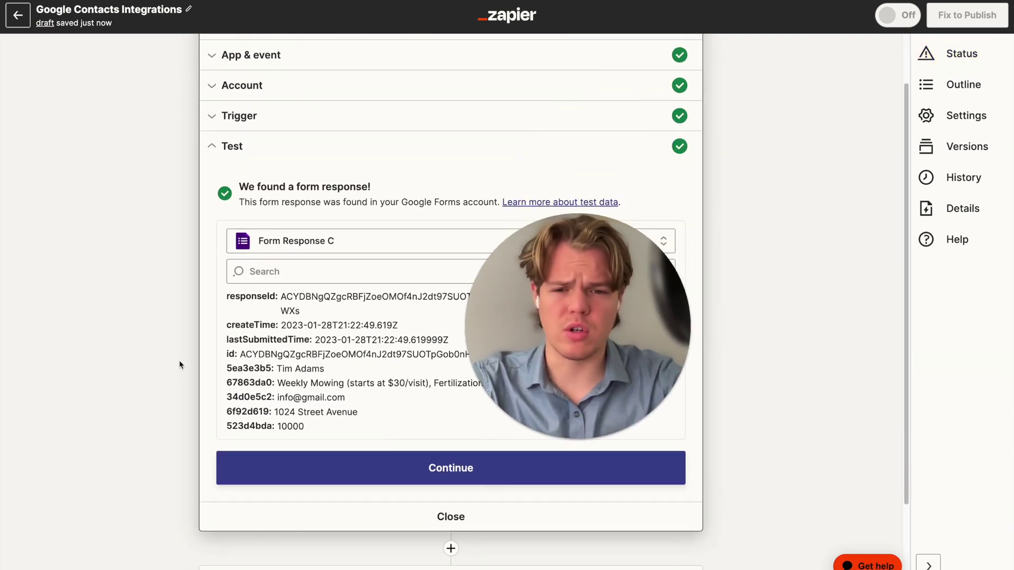
pyautogui.scroll(-1, 179, 360)
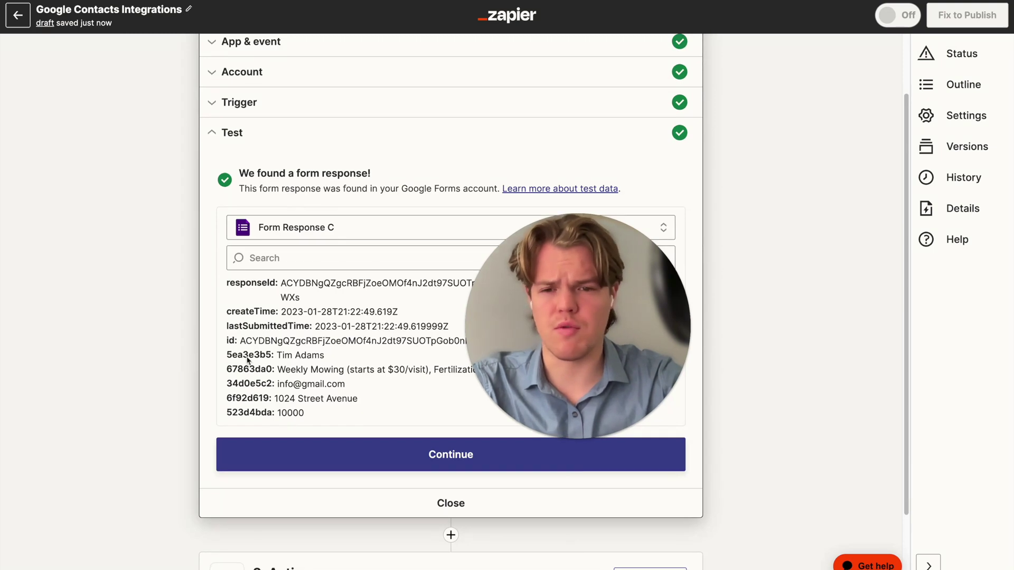
pyautogui.scroll(-2, 346, 327)
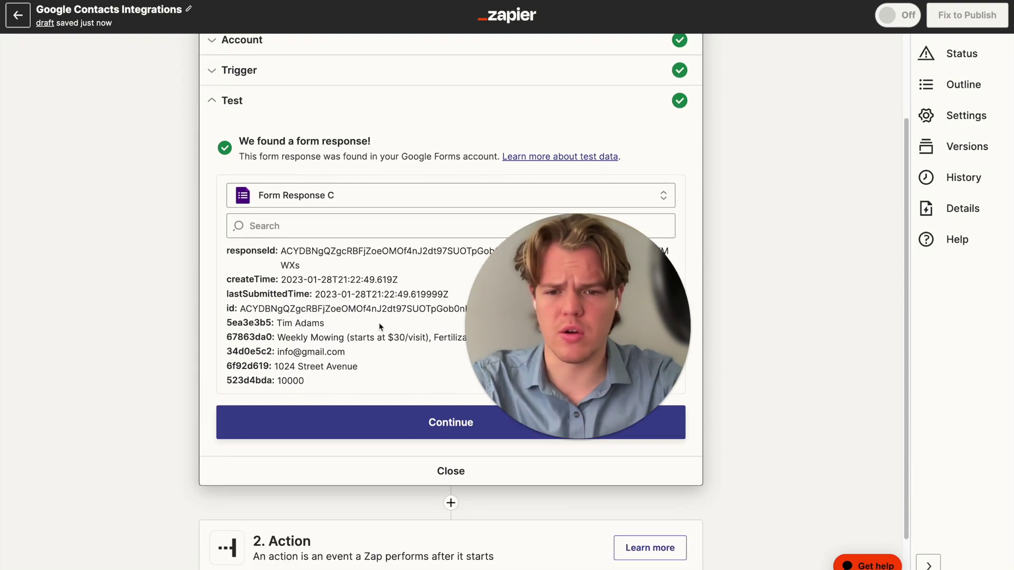
pyautogui.scroll(-1, 346, 327)
pyautogui.scroll(2, 459, 317)
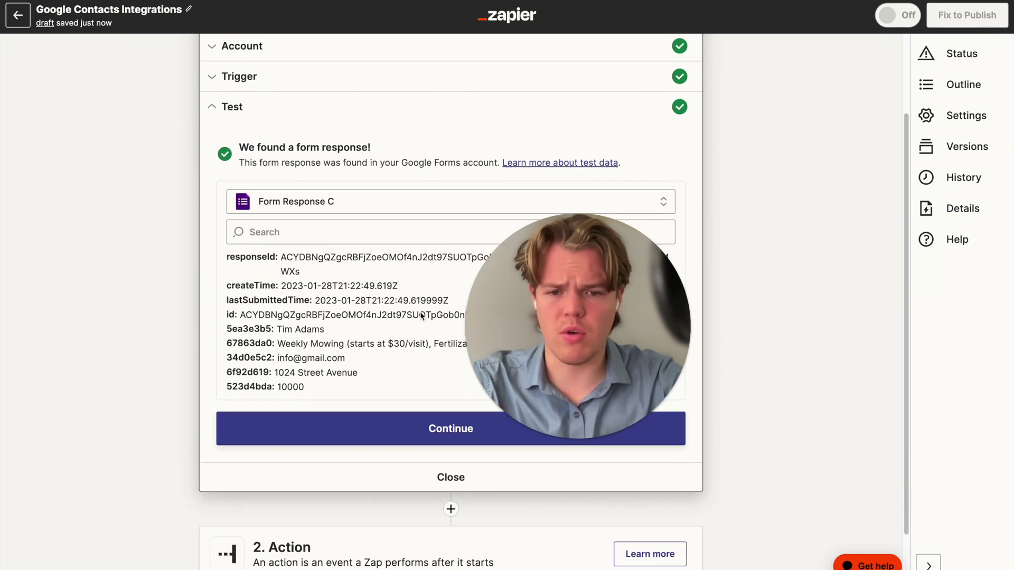
pyautogui.moveTo(576, 302); pyautogui.dragTo(525, 208)
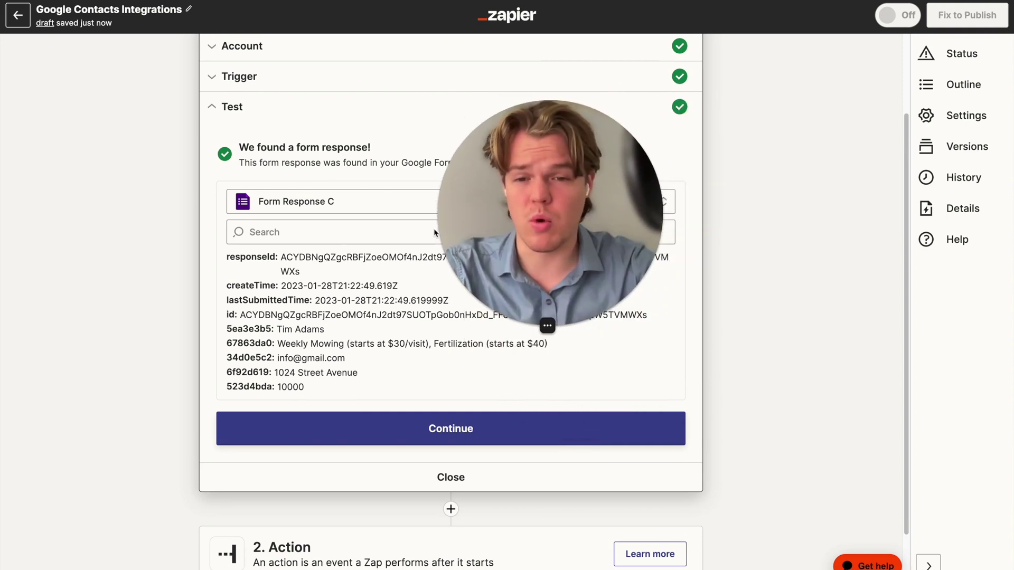
pyautogui.scroll(-3, 119, 294)
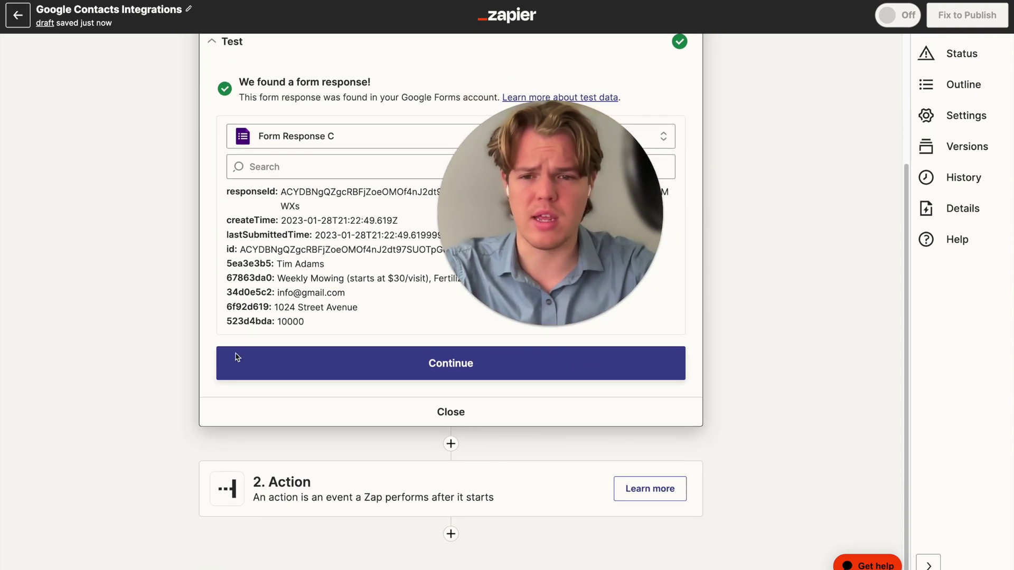
pyautogui.click(384, 495)
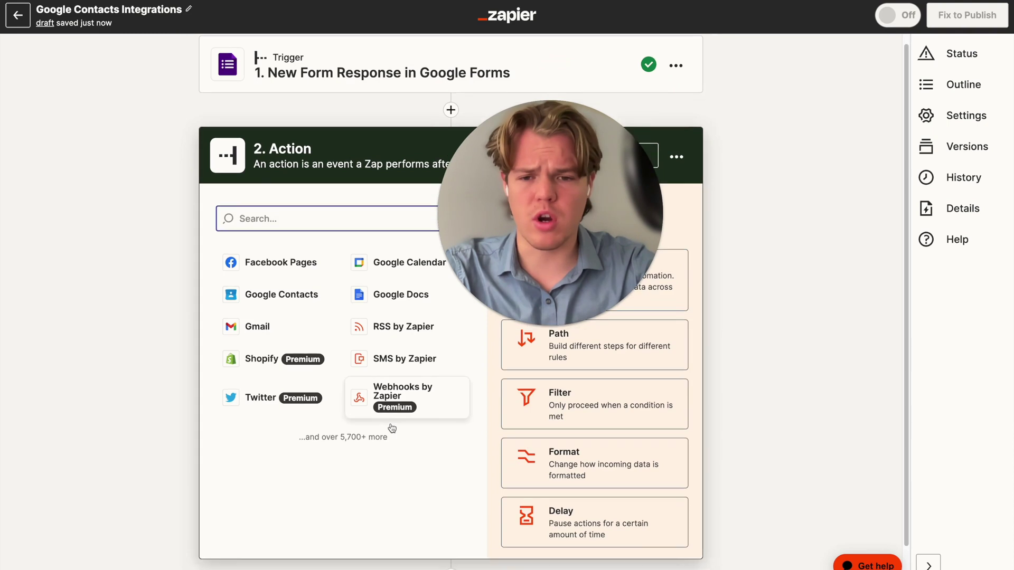
# Step: Set ChatGPT as step 2's app and add a third step using Google Contacts
pyautogui.write('chatgpt')
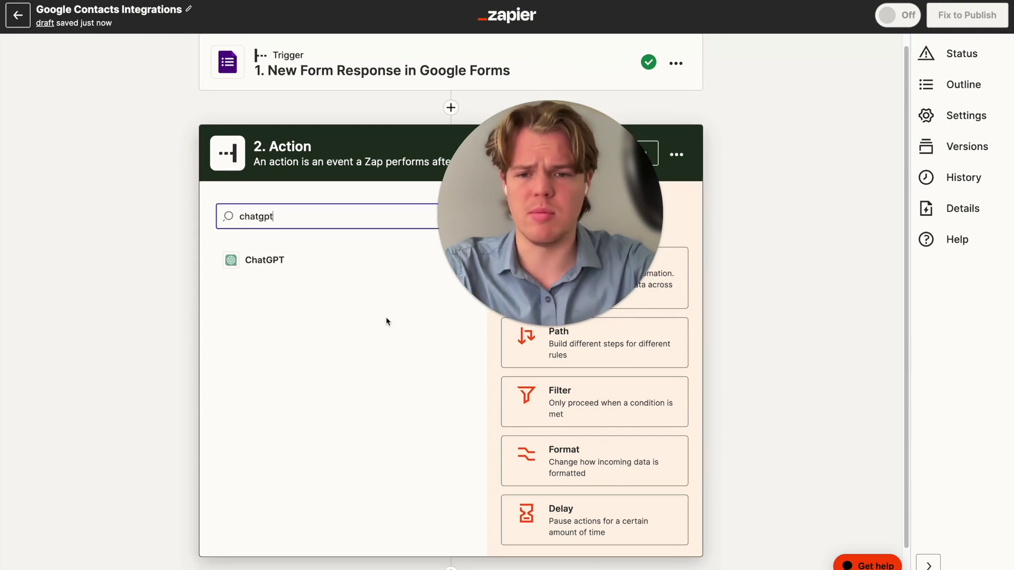
pyautogui.click(245, 259)
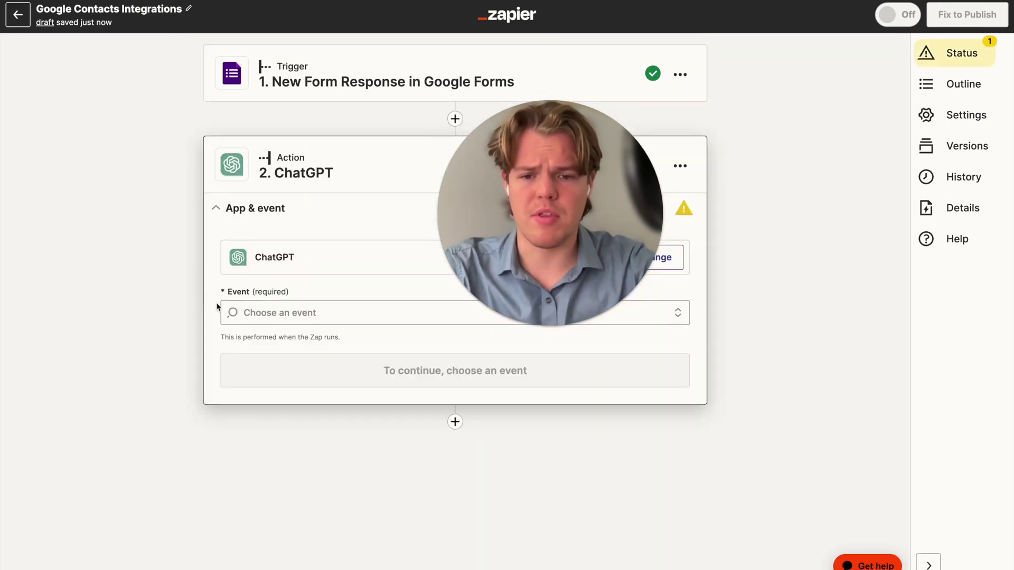
pyautogui.click(455, 423)
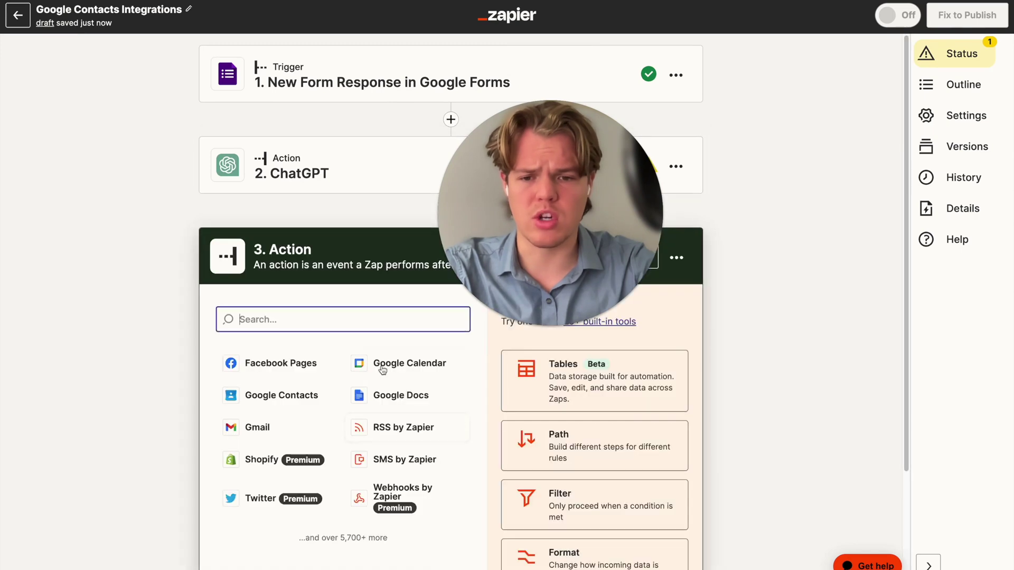
pyautogui.write('googel')
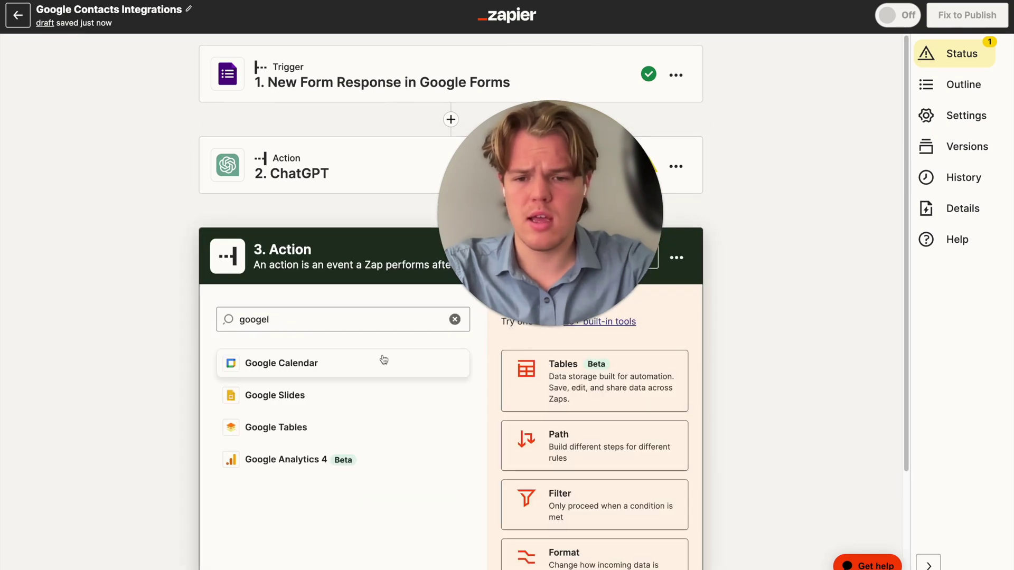
pyautogui.write(' cont')
pyautogui.click(316, 363)
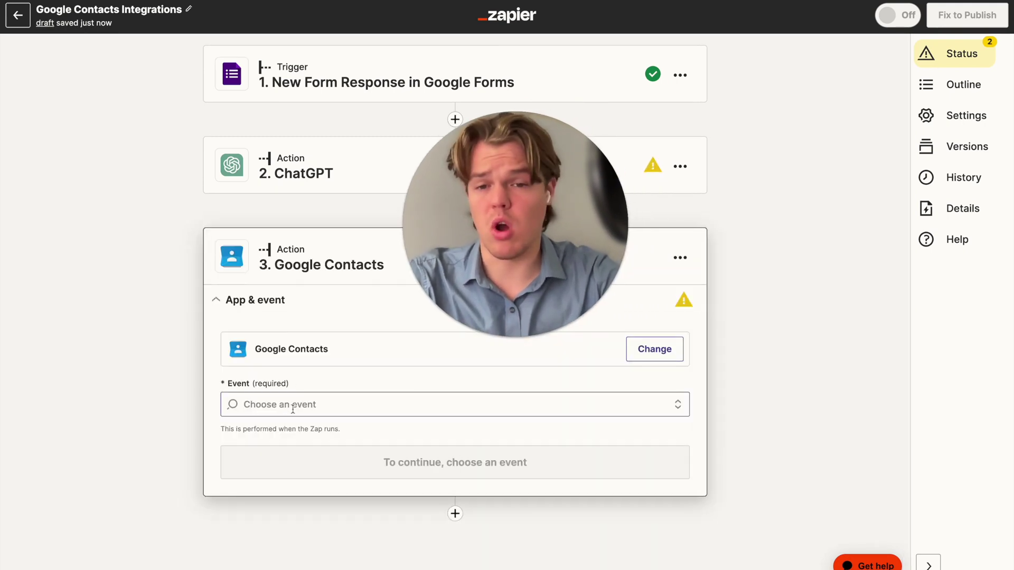
# Step: Set the Google Contacts event to Create Contact and confirm the connected account
pyautogui.click(293, 407)
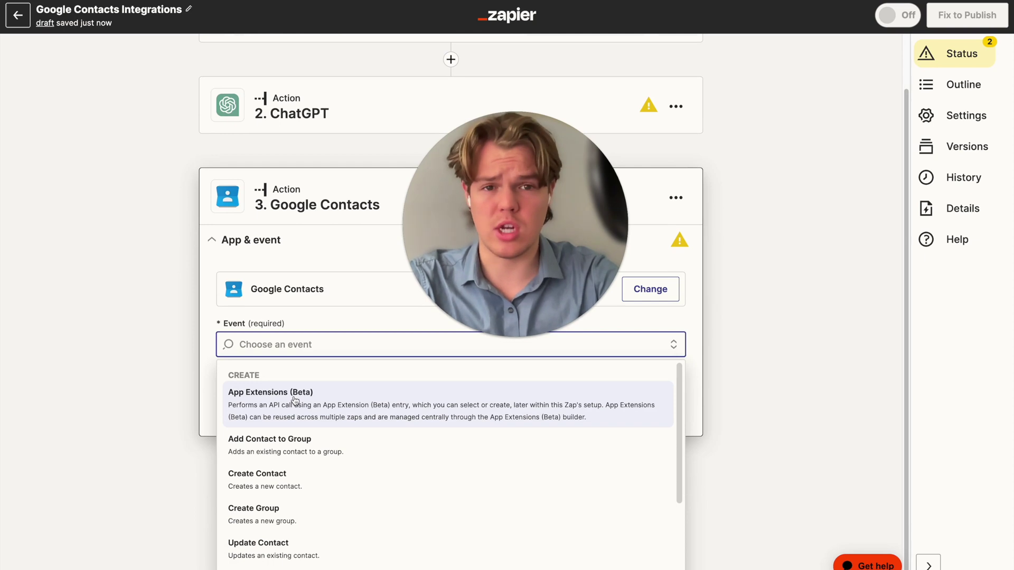
pyautogui.scroll(-2, 301, 400)
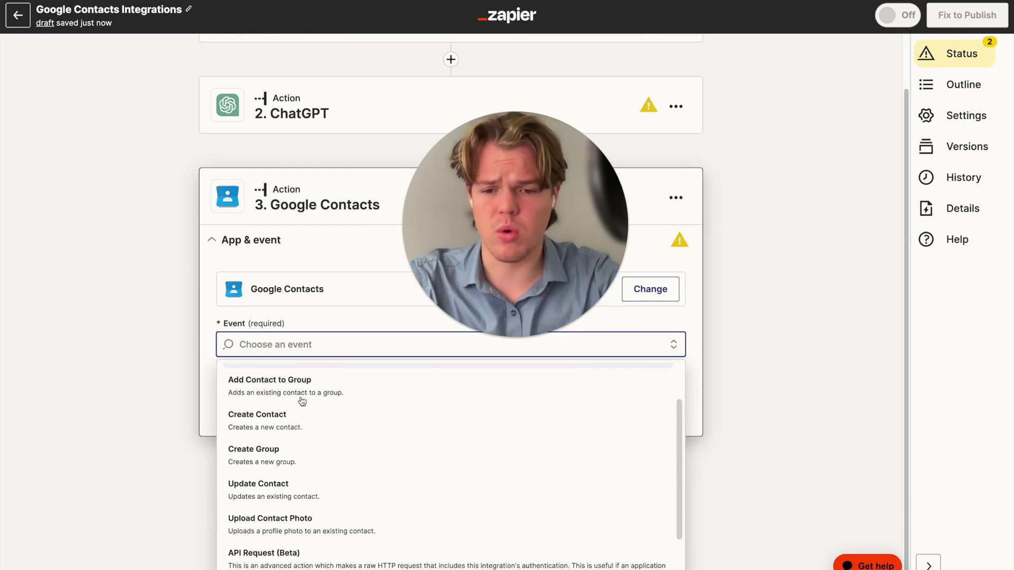
pyautogui.click(305, 417)
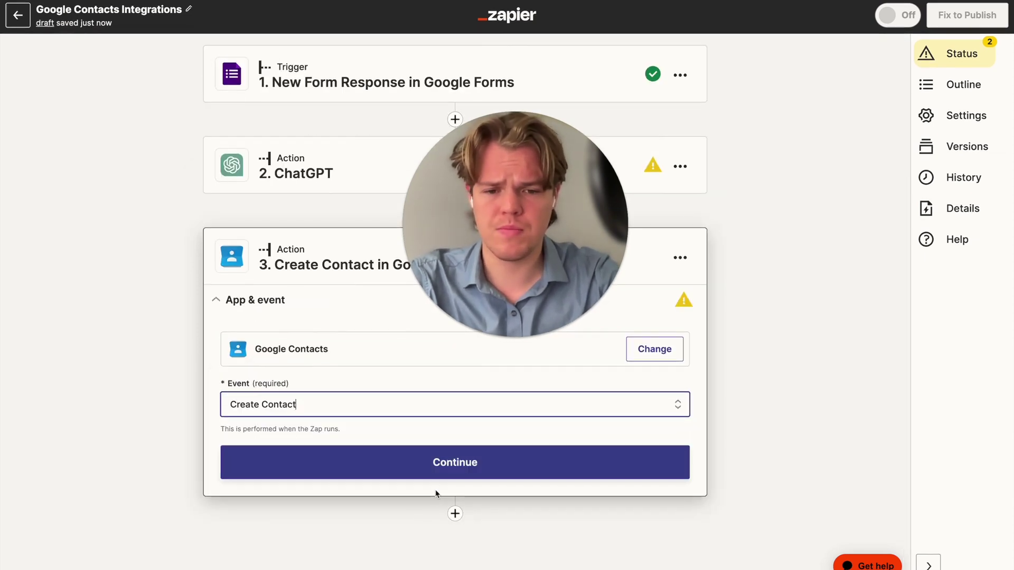
pyautogui.click(427, 465)
pyautogui.click(264, 425)
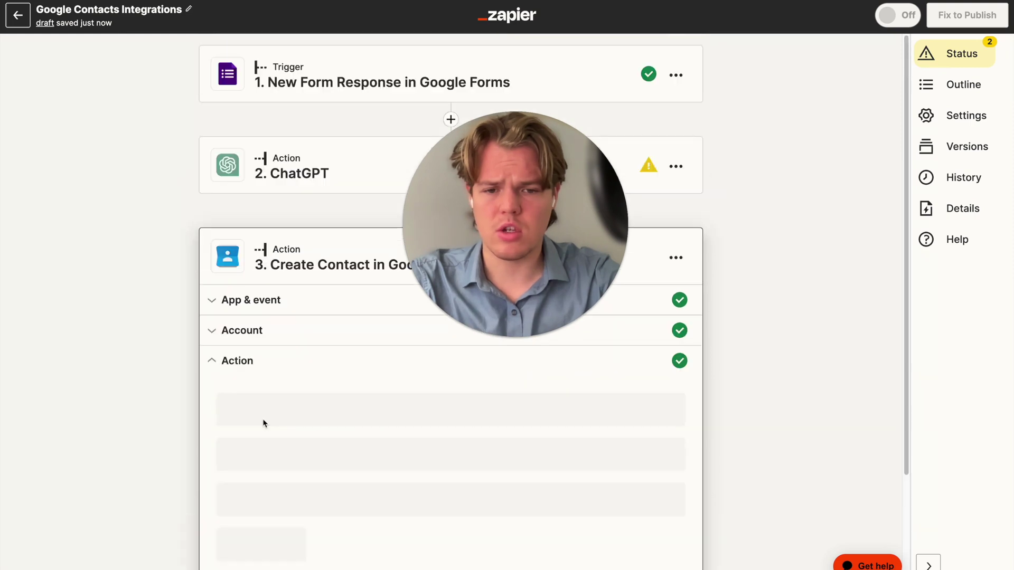
# Step: Map the form's Name answer into the contact's First Name
pyautogui.click(294, 346)
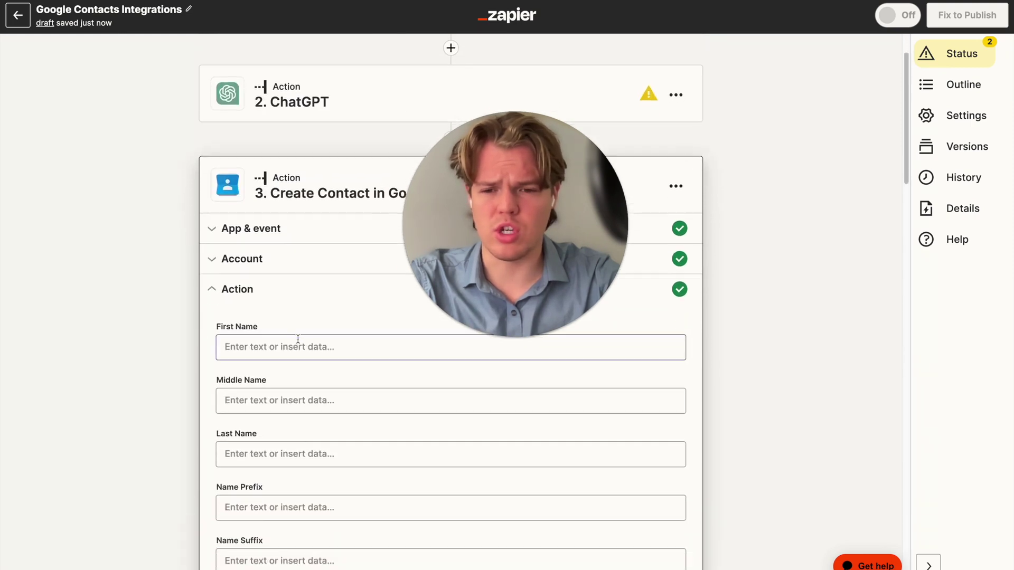
pyautogui.click(323, 382)
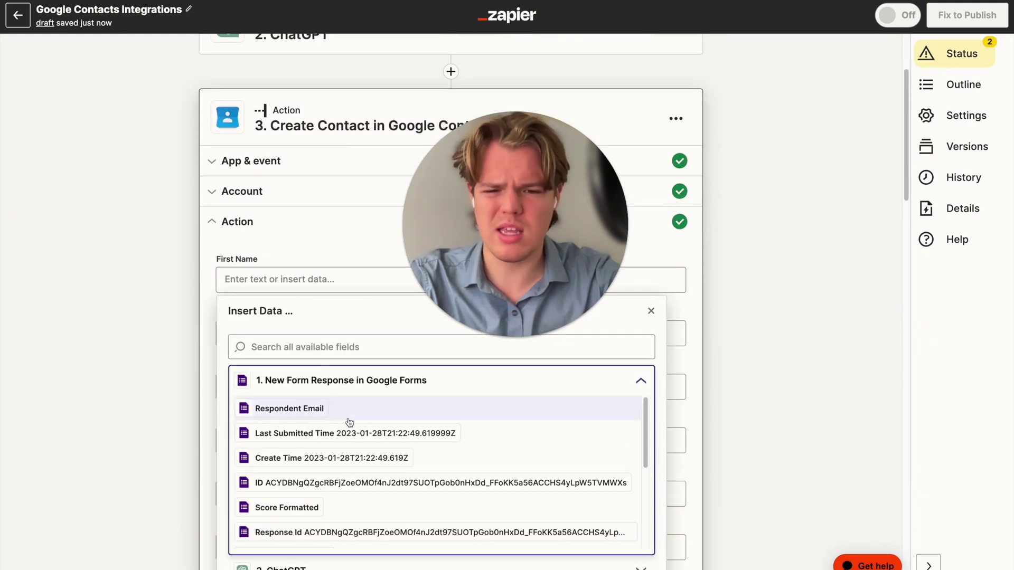
pyautogui.scroll(-5, 352, 435)
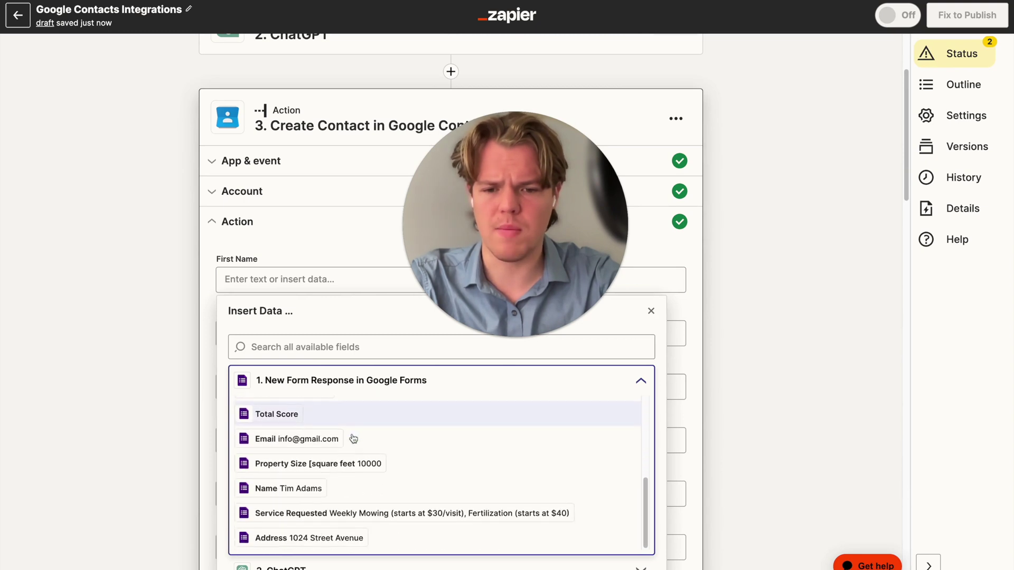
pyautogui.click(145, 390)
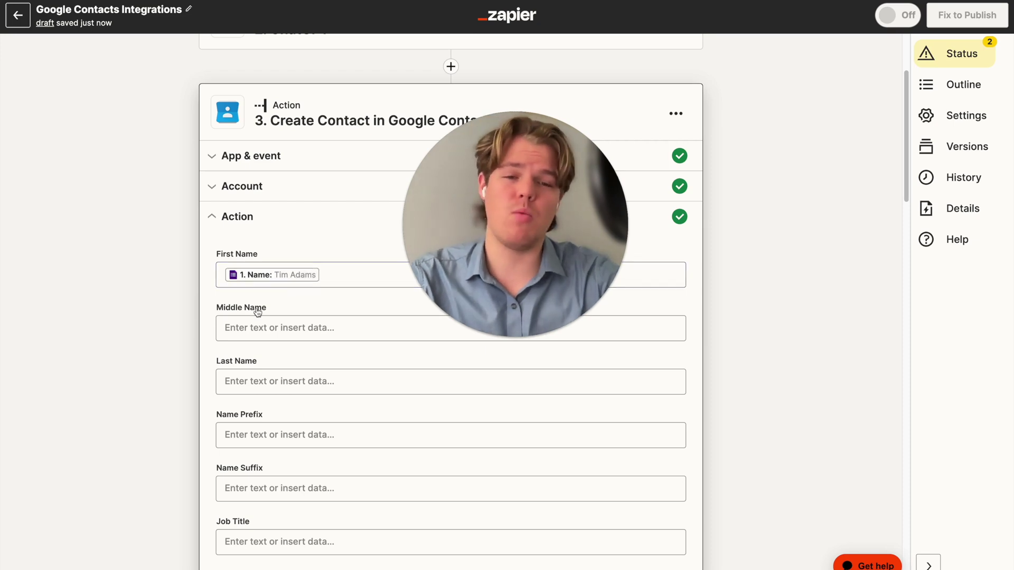
pyautogui.scroll(1, 258, 313)
pyautogui.scroll(3, 257, 312)
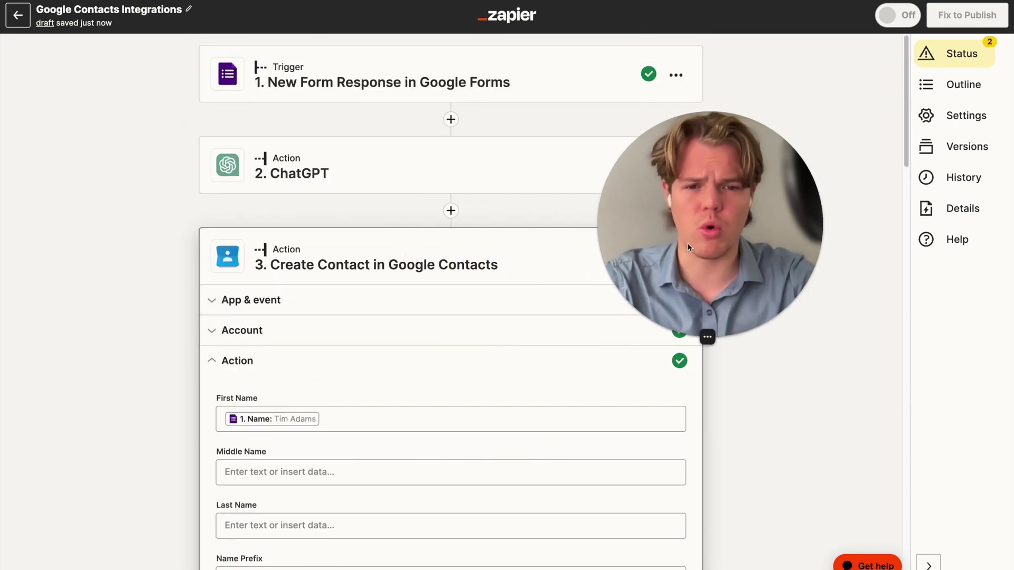
pyautogui.click(450, 119)
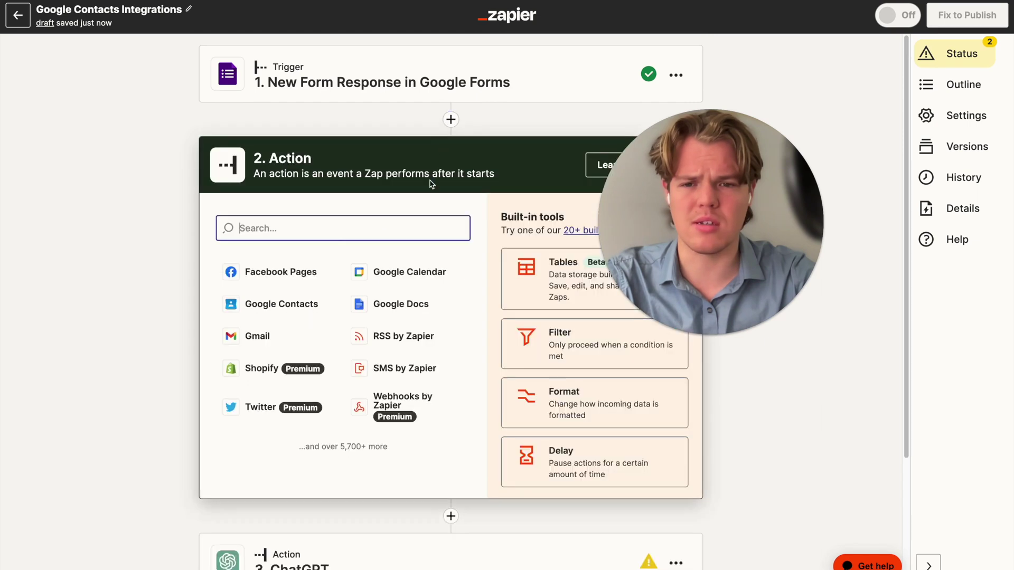
# Step: Make the inserted step Formatter by Zapier with the Text event
pyautogui.click(561, 396)
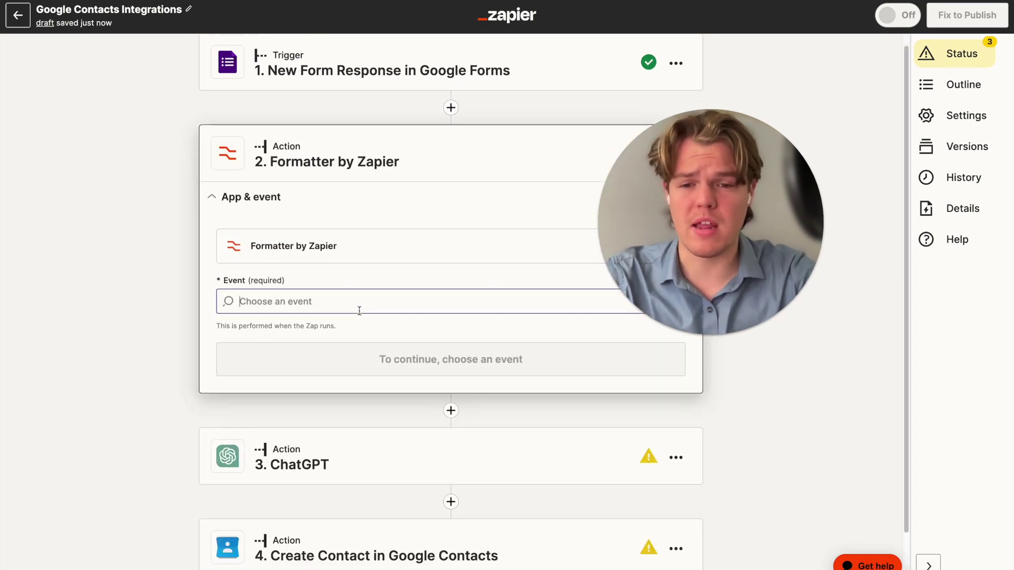
pyautogui.click(359, 311)
pyautogui.click(341, 376)
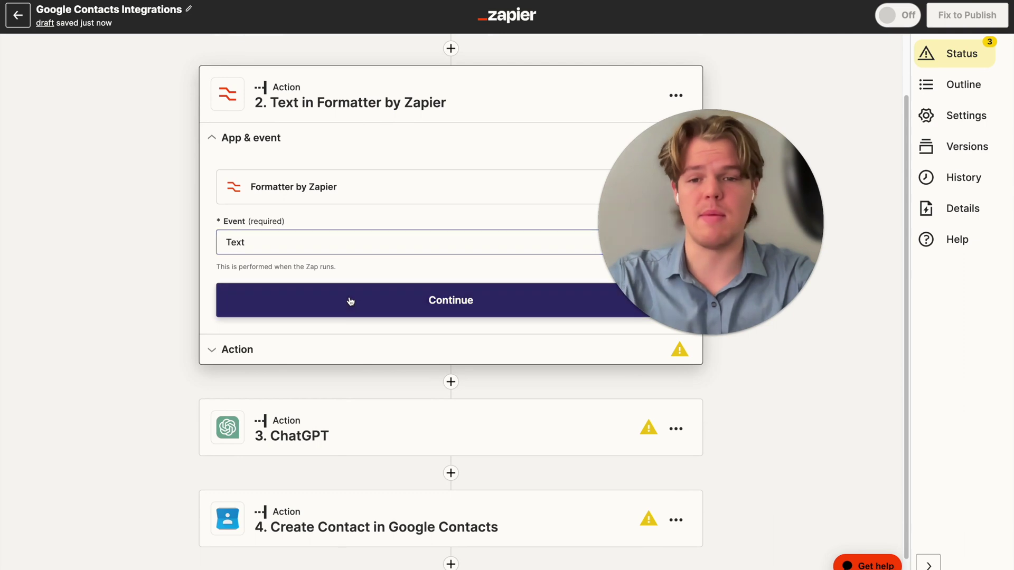
pyautogui.click(350, 299)
pyautogui.click(352, 300)
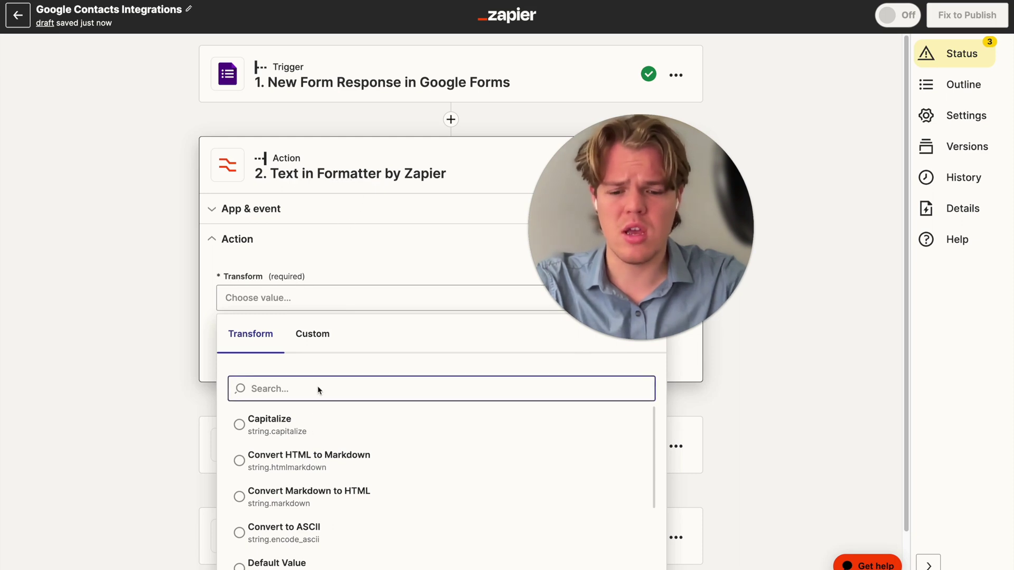
# Step: Choose the Split Text transform with the form's Name answer as Input
pyautogui.write('split')
pyautogui.click(307, 425)
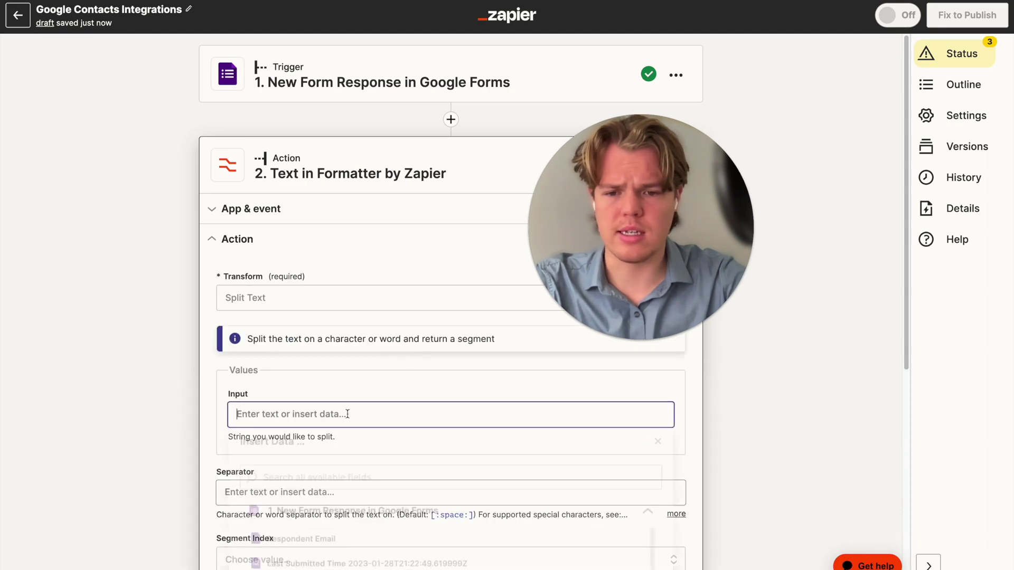
pyautogui.click(348, 414)
pyautogui.scroll(-4, 347, 414)
pyautogui.scroll(-2, 347, 401)
pyautogui.click(317, 475)
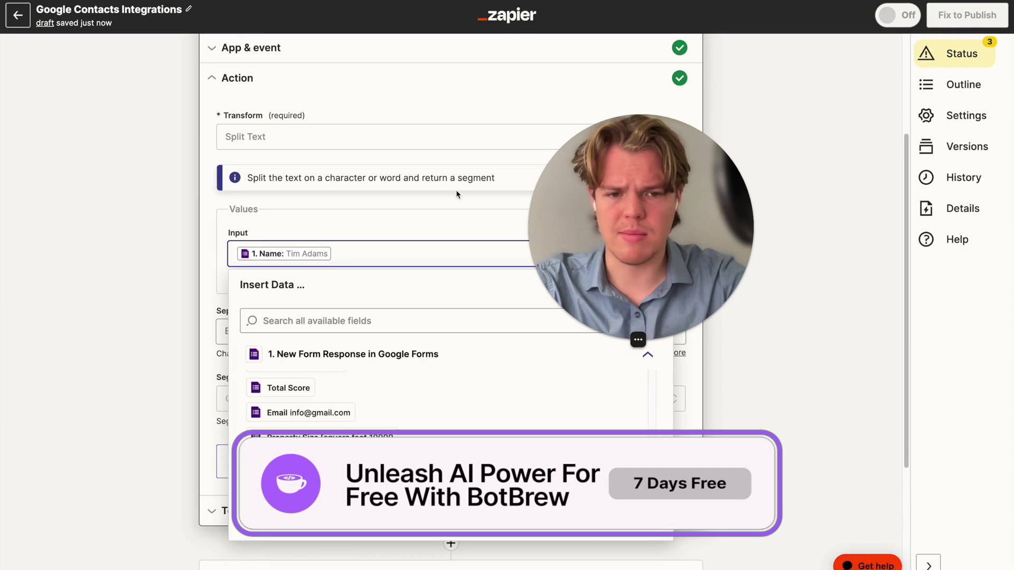
pyautogui.click(523, 203)
# Step: Set the split Separator to [:space:]
pyautogui.click(298, 331)
pyautogui.click(459, 301)
pyautogui.click(409, 309)
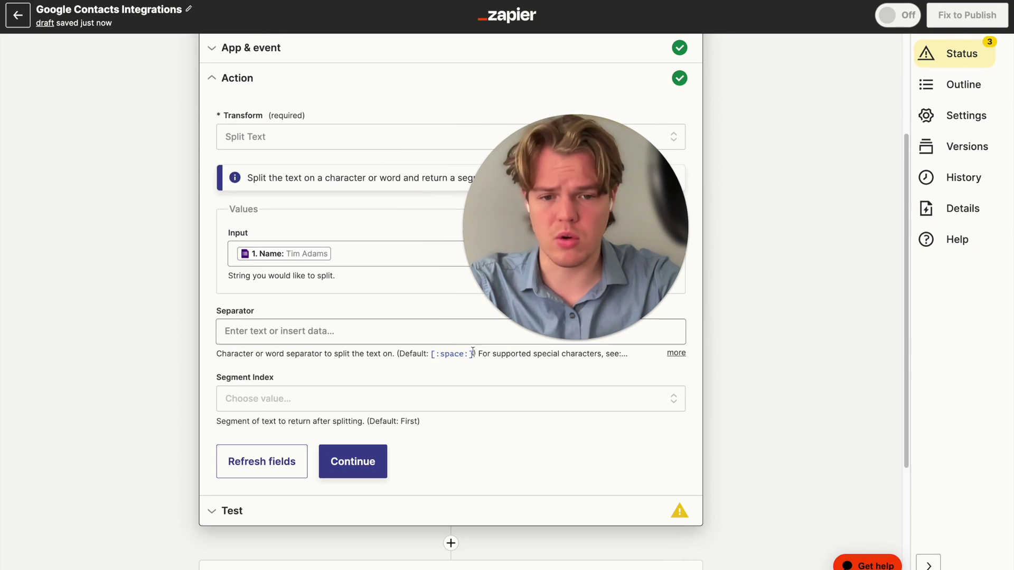
pyautogui.click(367, 333)
pyautogui.click(207, 336)
pyautogui.click(224, 331)
pyautogui.click(199, 332)
pyautogui.scroll(-1, 199, 333)
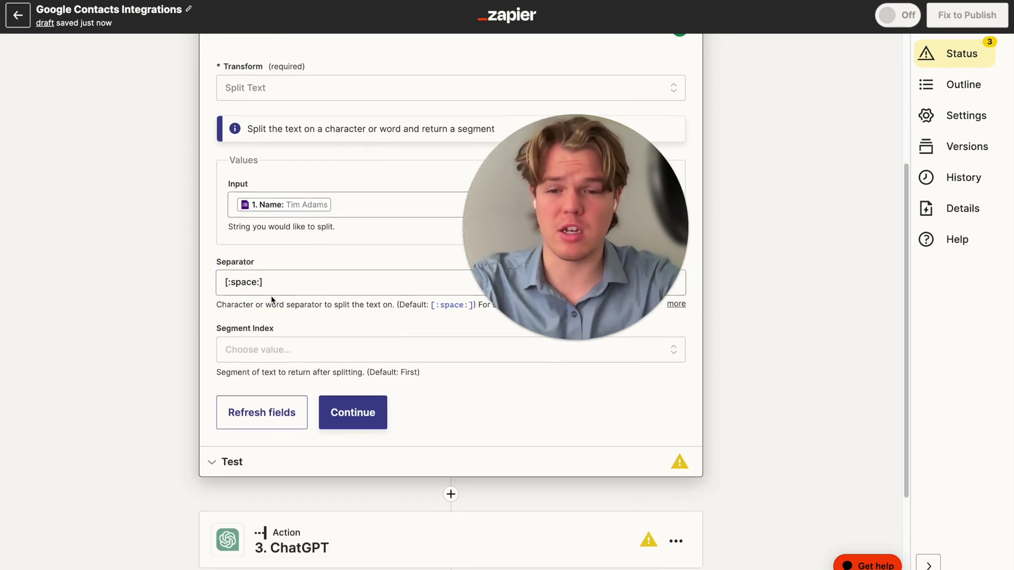
pyautogui.click(322, 428)
# Step: Set Segment Index to All (as Separate Fields)
pyautogui.scroll(3, 322, 259)
pyautogui.click(301, 167)
pyautogui.scroll(3, 317, 267)
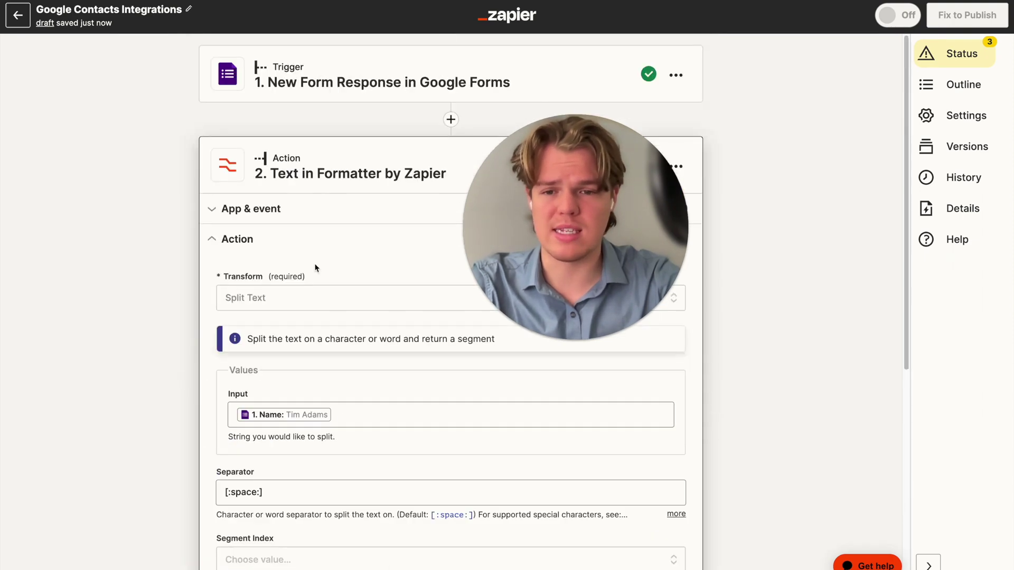
pyautogui.scroll(-3, 312, 423)
pyautogui.click(309, 404)
pyautogui.scroll(-5, 332, 508)
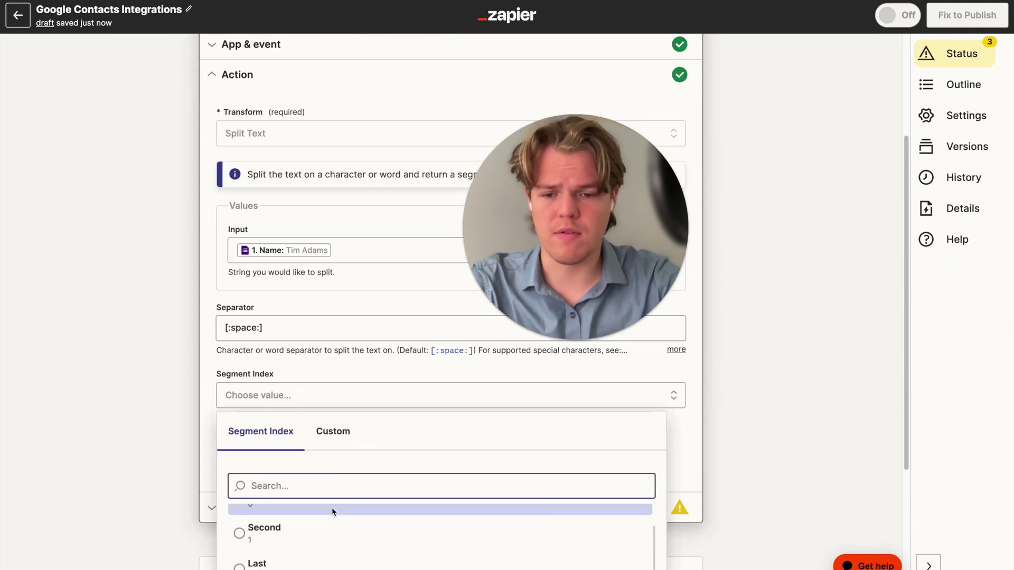
pyautogui.click(340, 488)
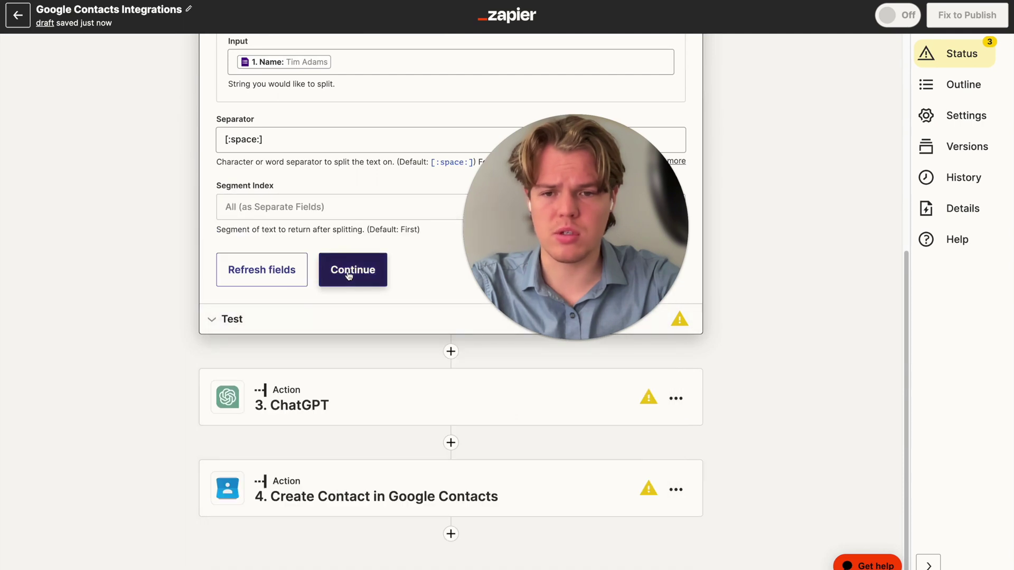
pyautogui.click(348, 274)
pyautogui.click(347, 316)
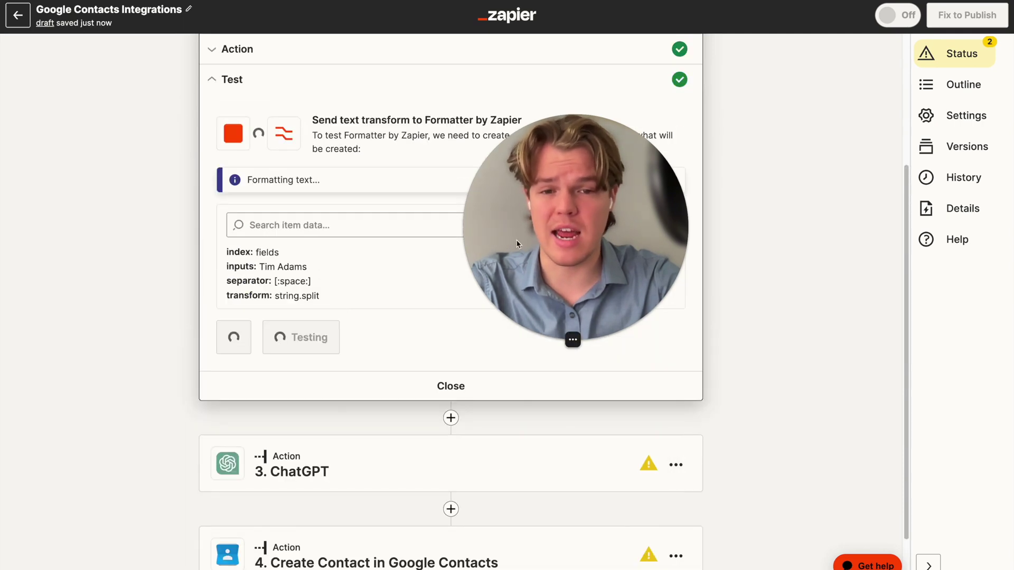
pyautogui.moveTo(517, 243); pyautogui.dragTo(443, 243)
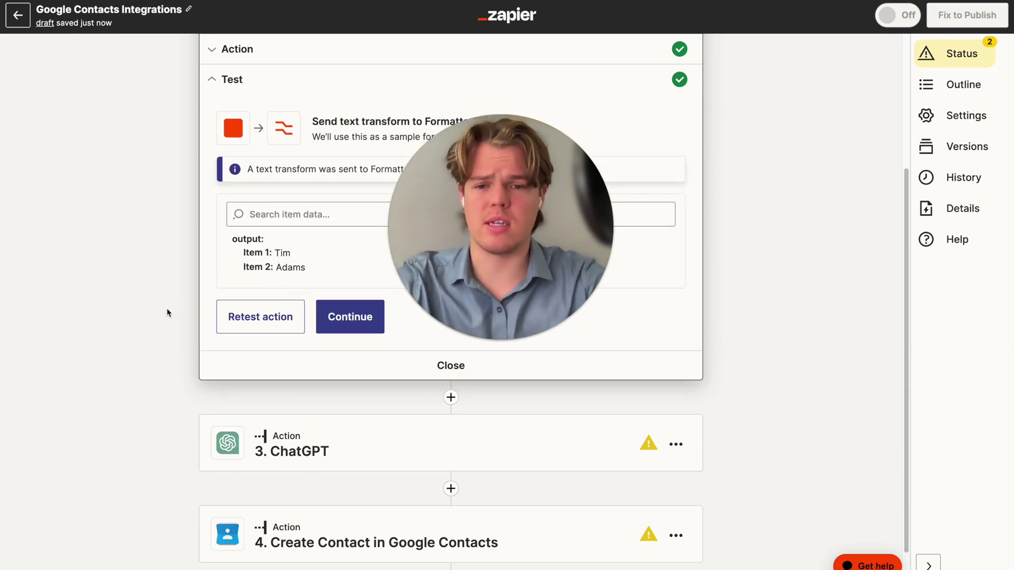
pyautogui.scroll(-2, 166, 309)
pyautogui.click(335, 496)
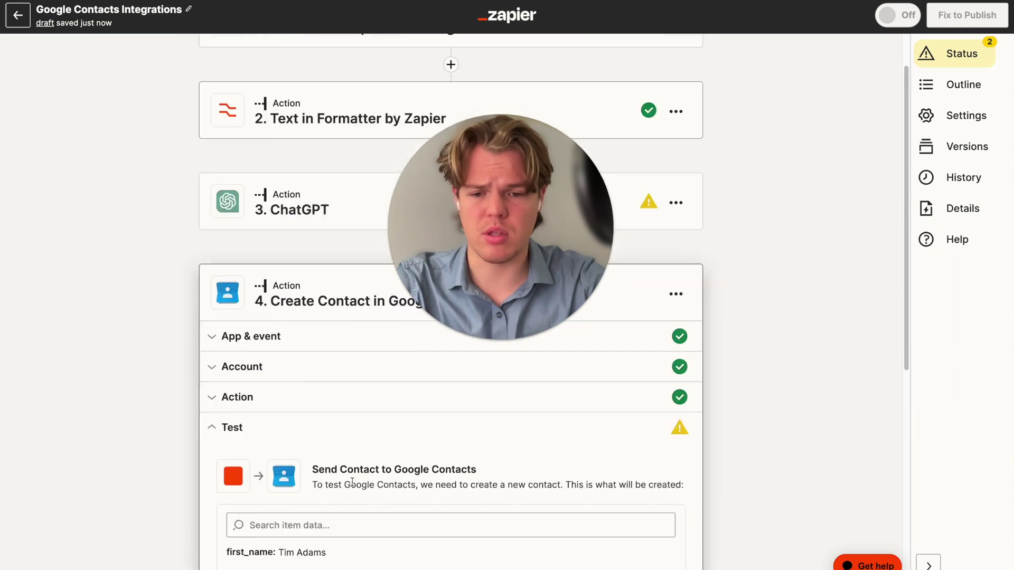
pyautogui.click(278, 224)
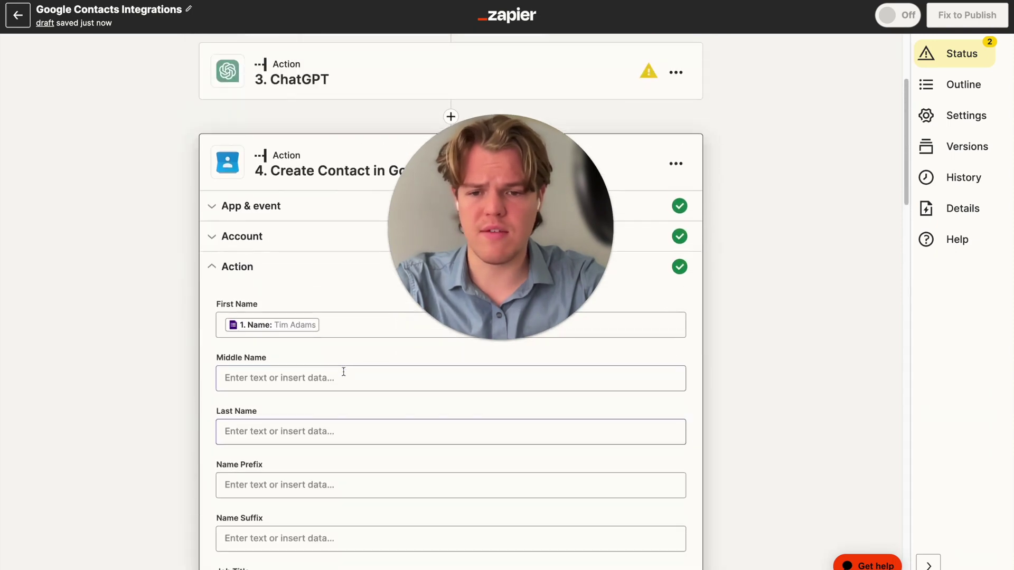
pyautogui.press('BackSpace')
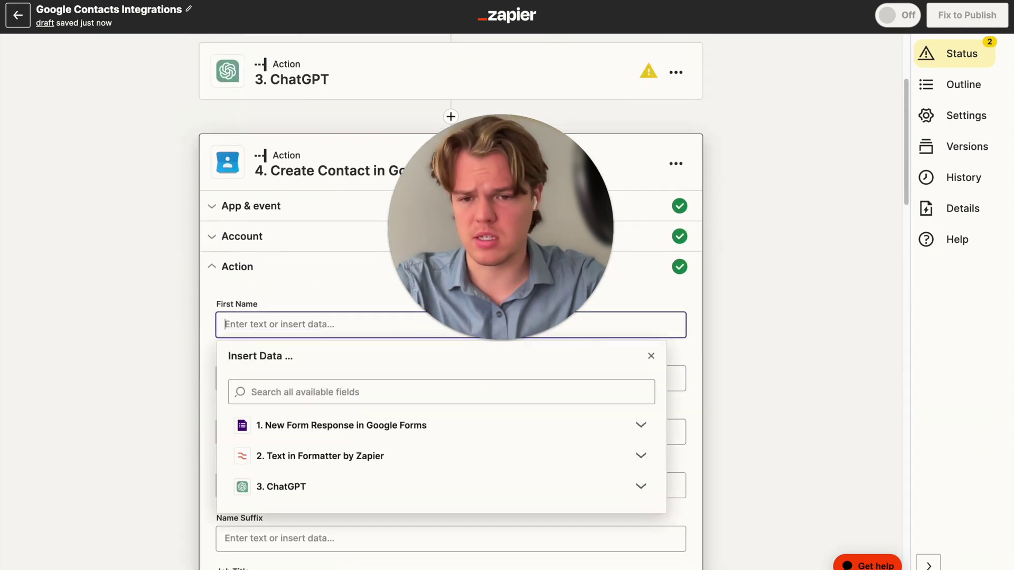
pyautogui.click(401, 457)
pyautogui.click(370, 437)
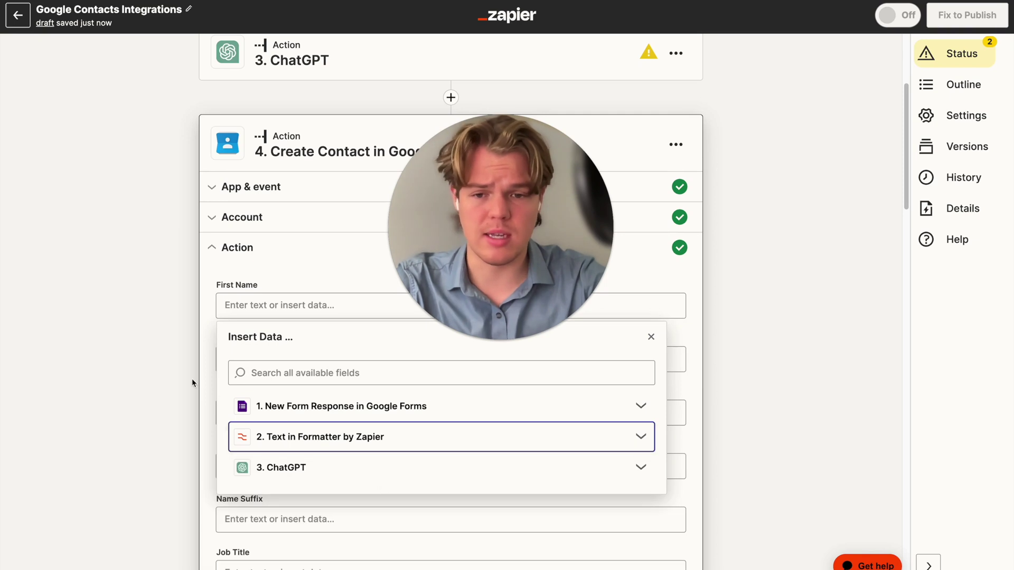
pyautogui.click(332, 448)
pyautogui.click(301, 484)
pyautogui.click(303, 420)
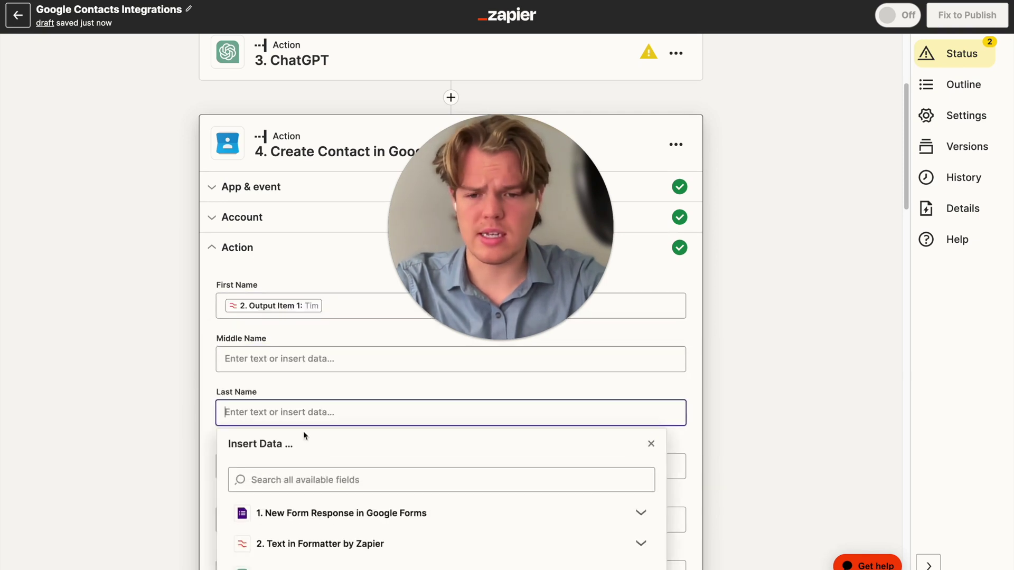
pyautogui.scroll(-3, 312, 407)
pyautogui.click(327, 423)
pyautogui.click(323, 502)
pyautogui.click(186, 411)
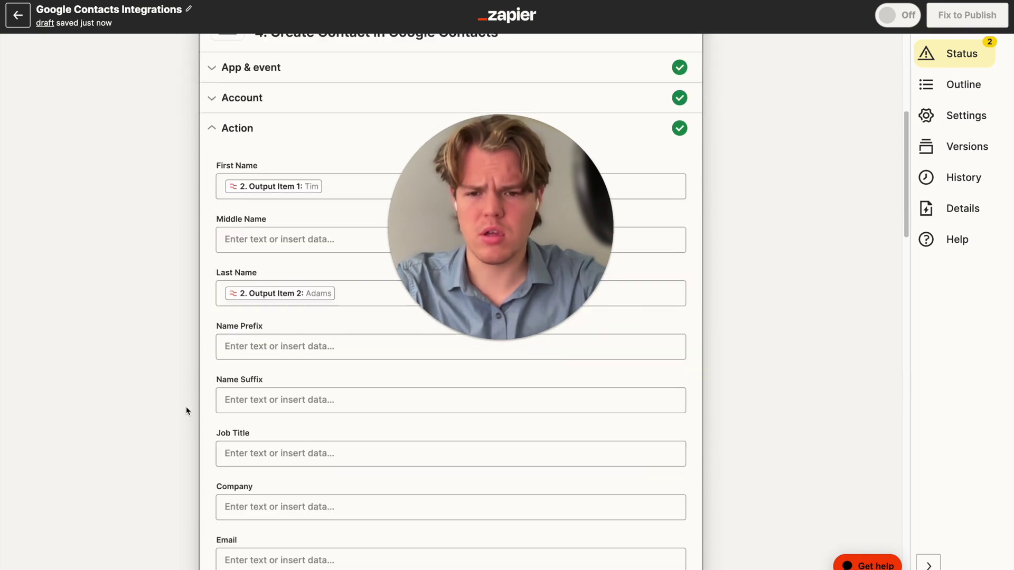
# Step: Map the form's Email answer into the contact's Email
pyautogui.scroll(-5, 211, 414)
pyautogui.scroll(-2, 211, 416)
pyautogui.click(248, 315)
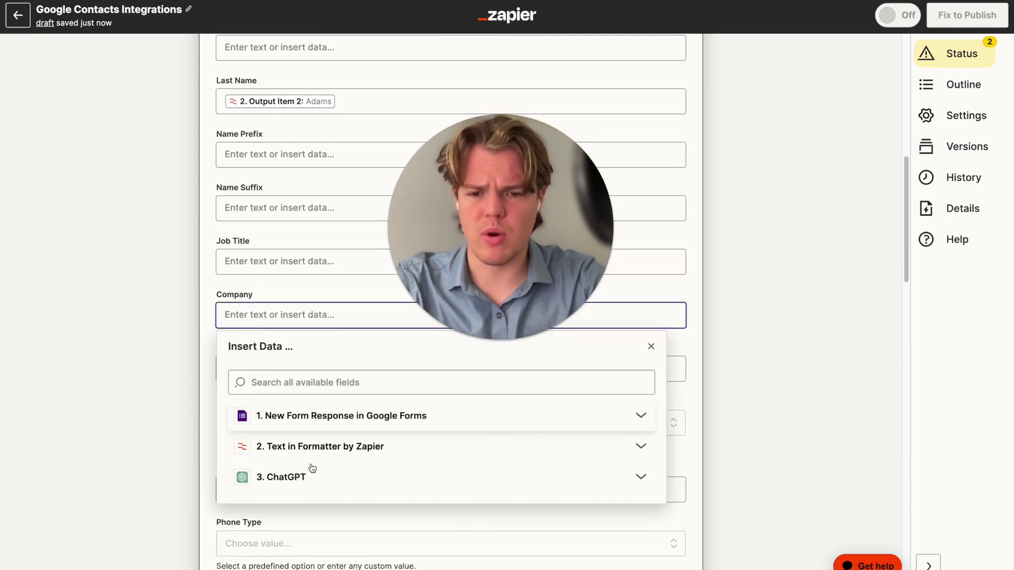
pyautogui.click(336, 422)
pyautogui.scroll(-8, 351, 491)
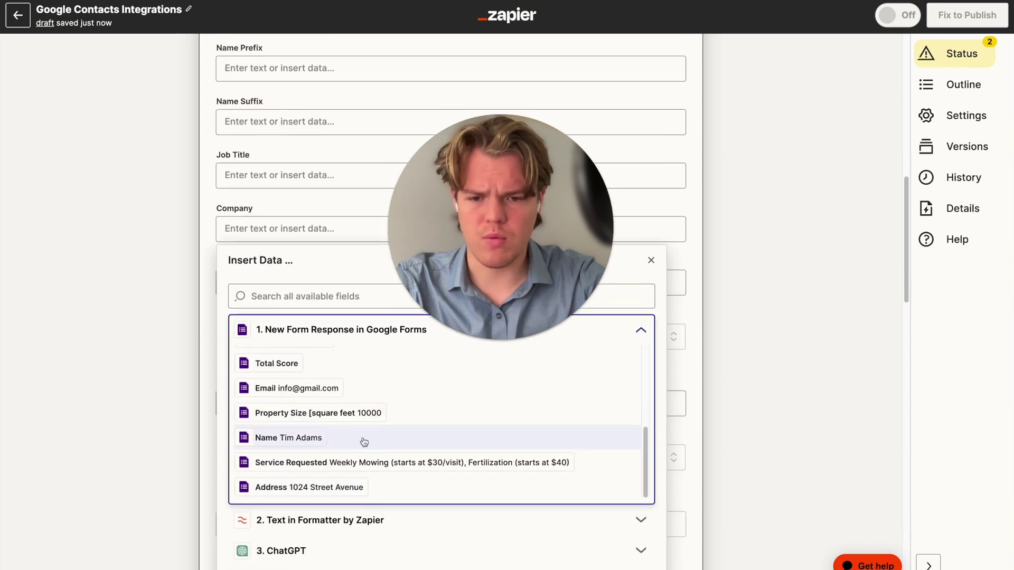
pyautogui.scroll(5, 363, 442)
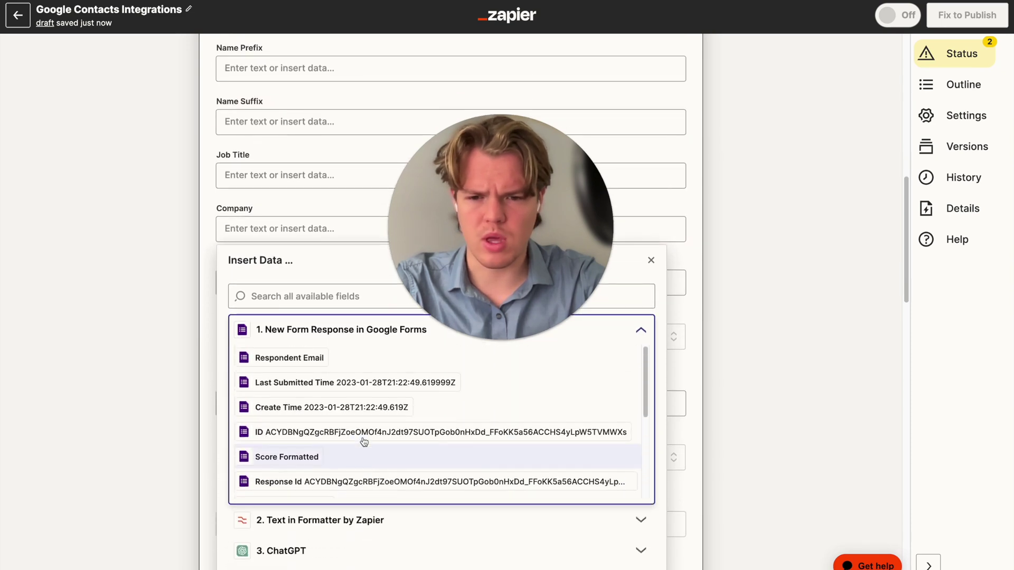
pyautogui.click(184, 363)
# Step: Insert the form's Address answer into Address - Street
pyautogui.scroll(-3, 260, 307)
pyautogui.scroll(-2, 260, 308)
pyautogui.scroll(-1, 261, 311)
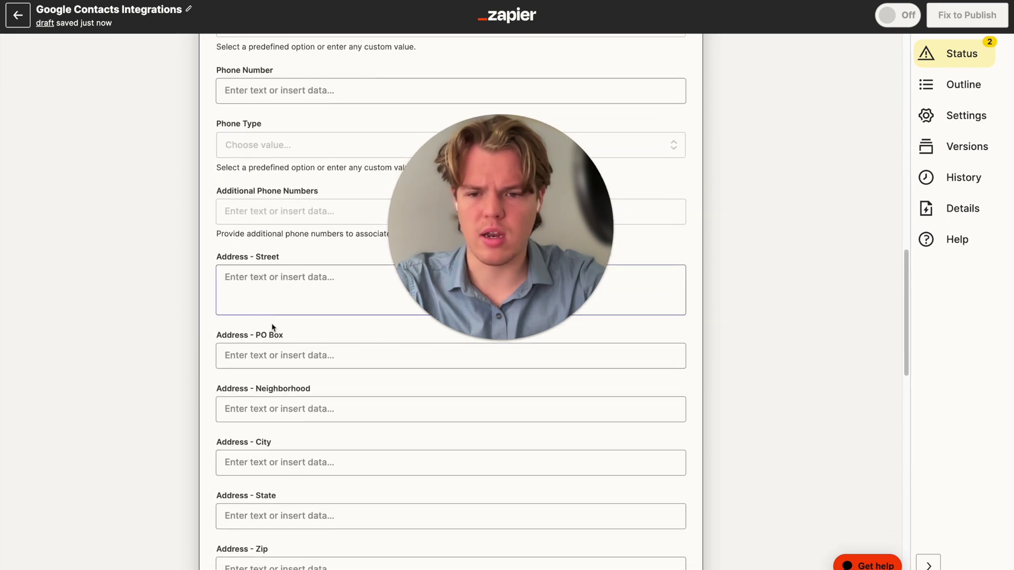
pyautogui.click(274, 287)
pyautogui.click(325, 409)
pyautogui.scroll(-5, 349, 492)
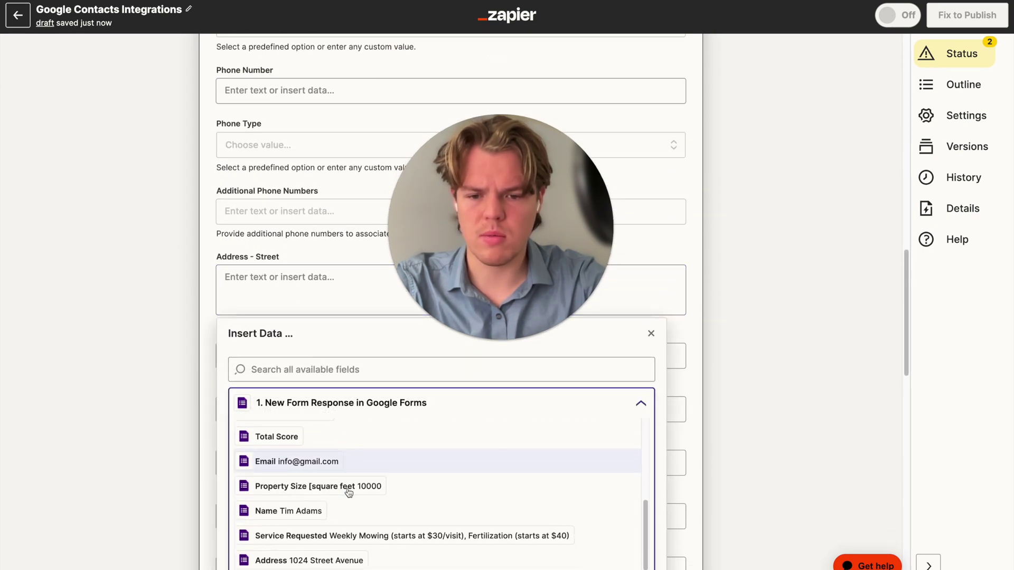
pyautogui.click(317, 554)
pyautogui.click(138, 387)
pyautogui.scroll(5, 253, 386)
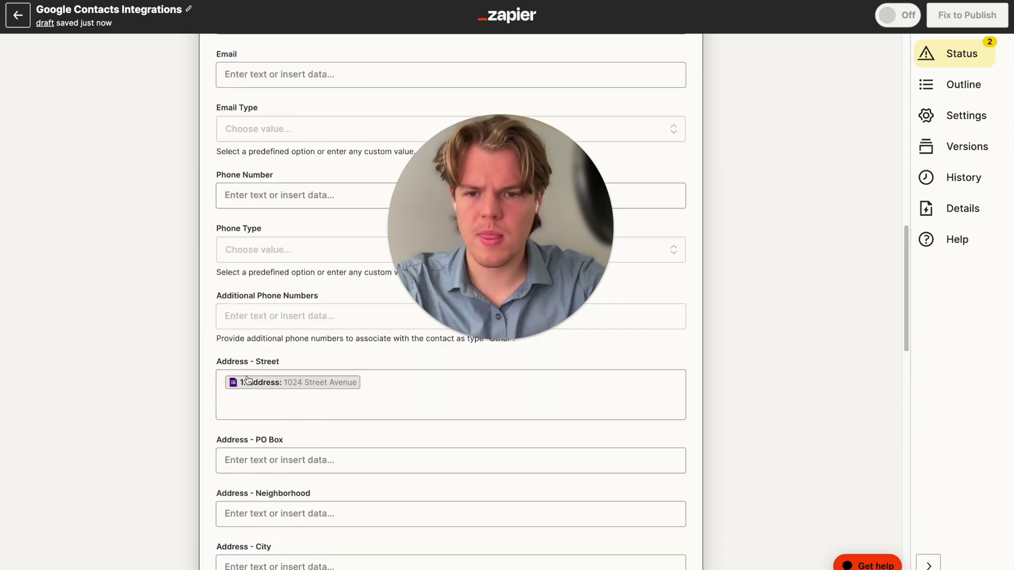
pyautogui.scroll(2, 272, 320)
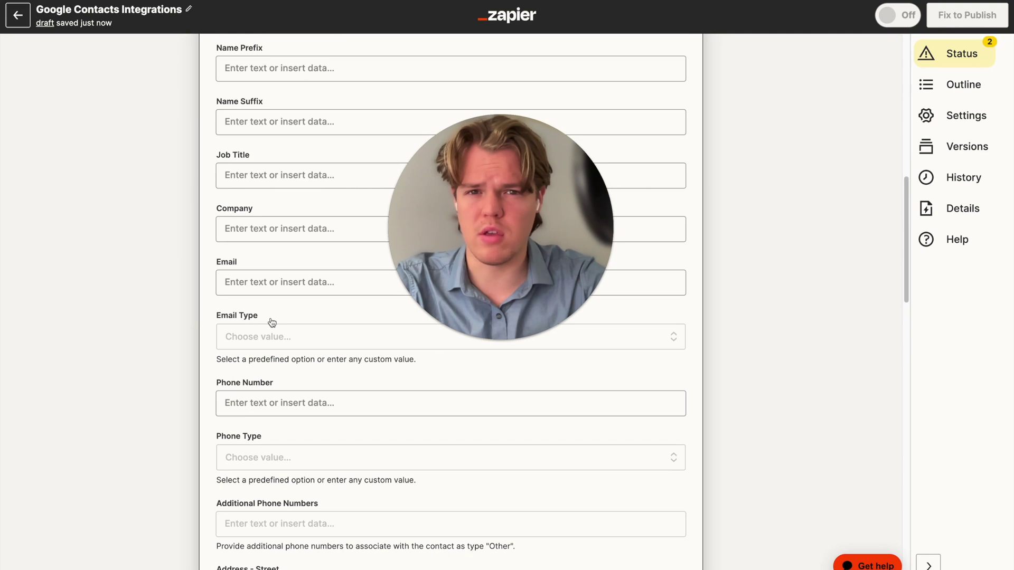
pyautogui.scroll(-20, 260, 395)
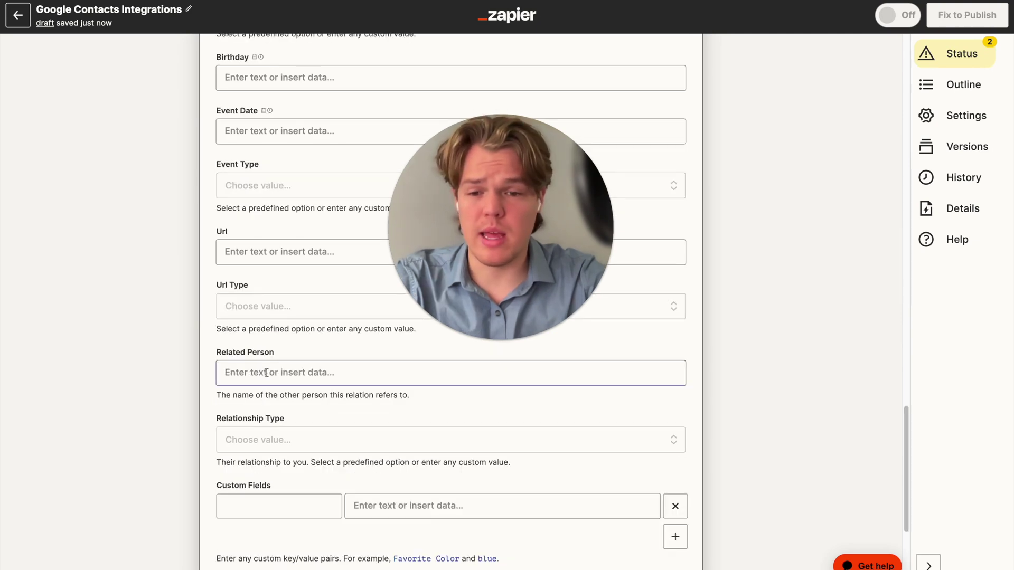
pyautogui.scroll(-1, 267, 385)
pyautogui.scroll(-3, 271, 414)
pyautogui.click(290, 397)
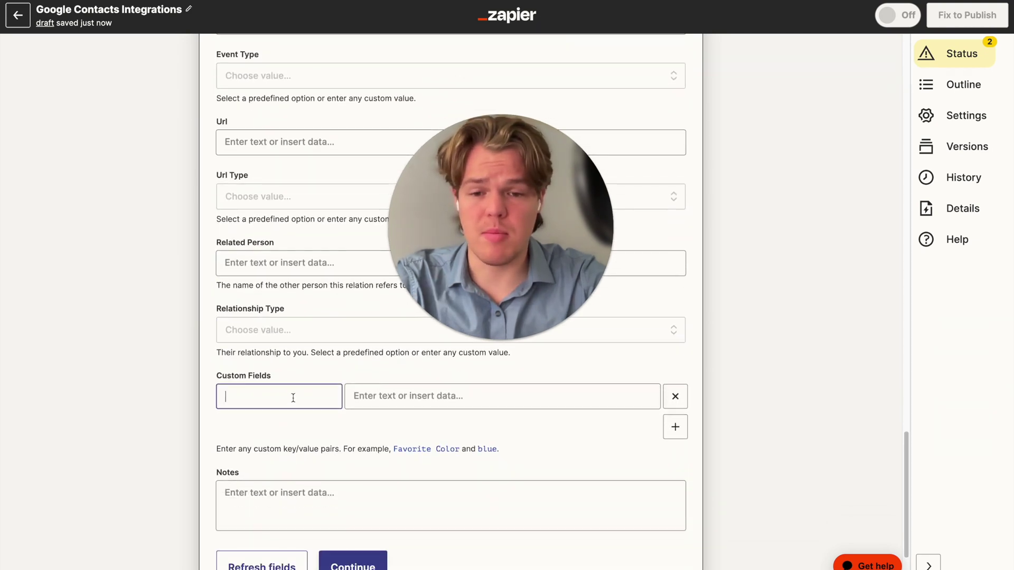
# Step: Add the custom contact field Client with value Cold
pyautogui.write('Client')
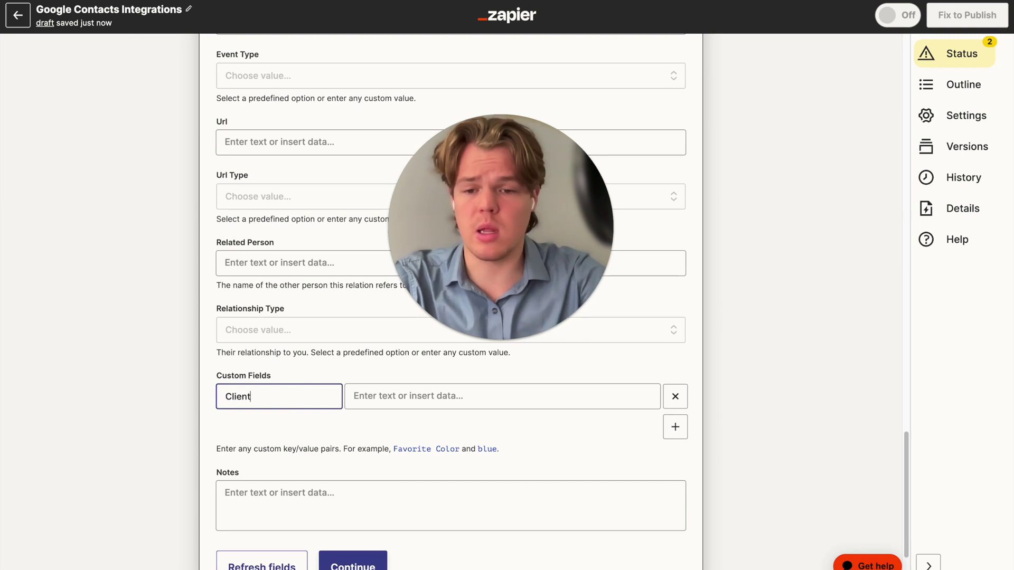
pyautogui.click(437, 397)
pyautogui.write('Cold')
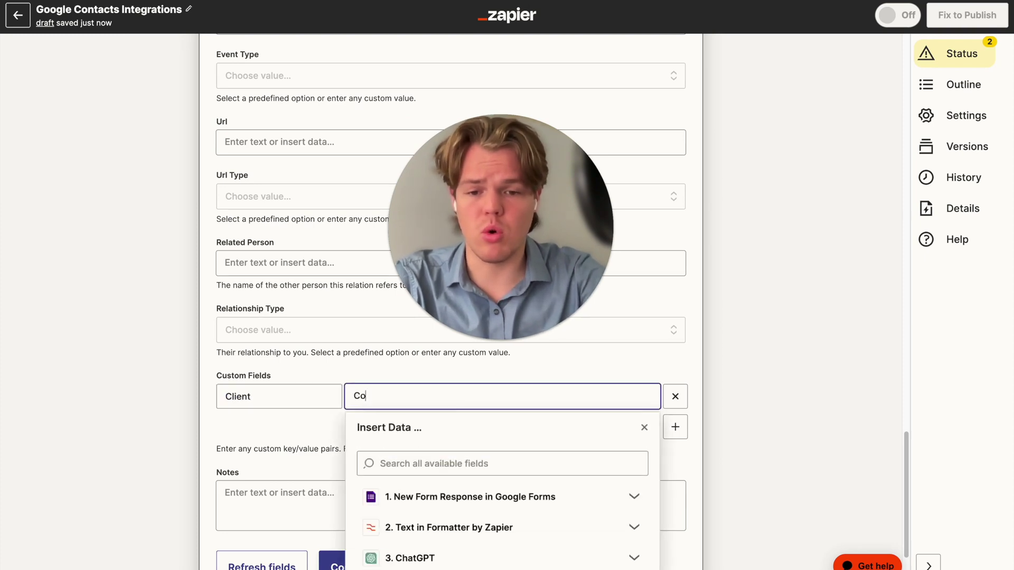
pyautogui.click(192, 393)
pyautogui.scroll(-2, 192, 394)
pyautogui.click(217, 386)
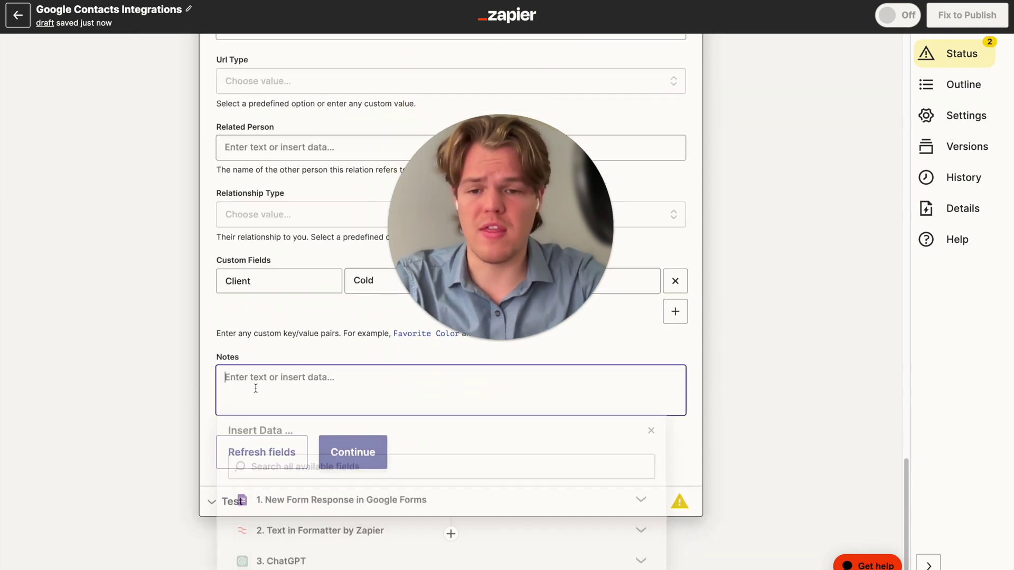
pyautogui.click(185, 365)
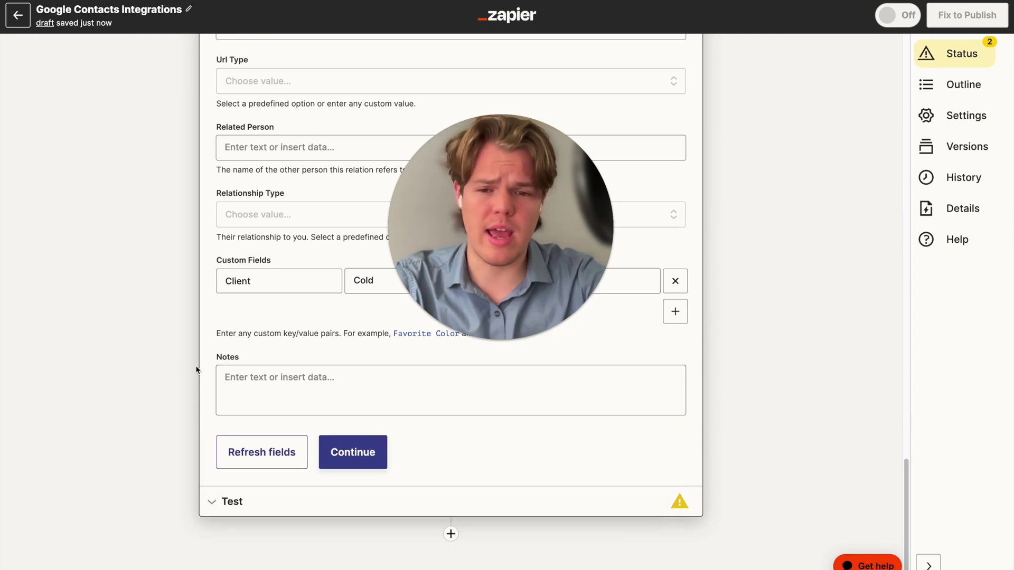
# Step: Set the ChatGPT step's event to Conversation
pyautogui.scroll(10, 193, 369)
pyautogui.scroll(10, 196, 370)
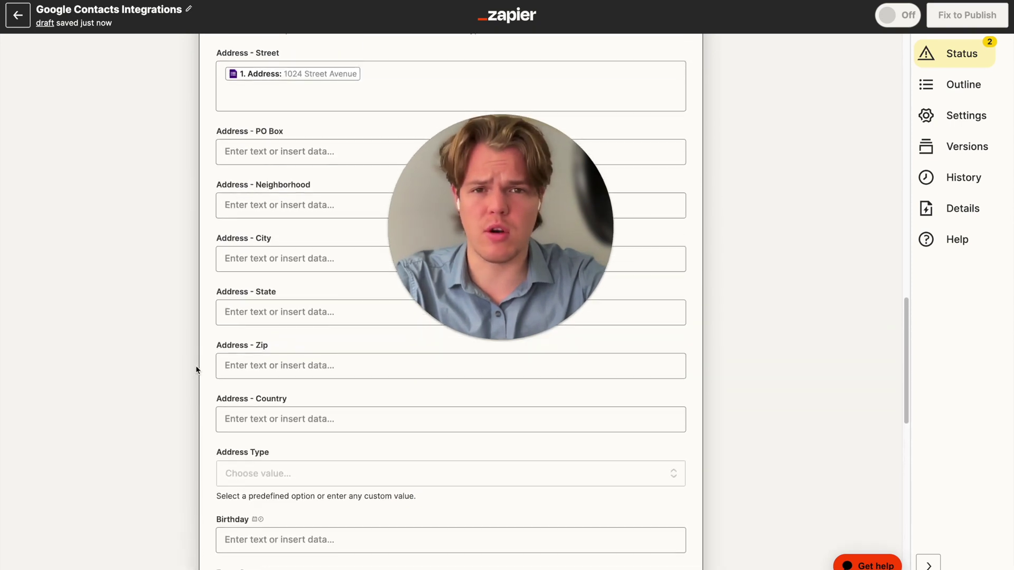
pyautogui.scroll(10, 195, 369)
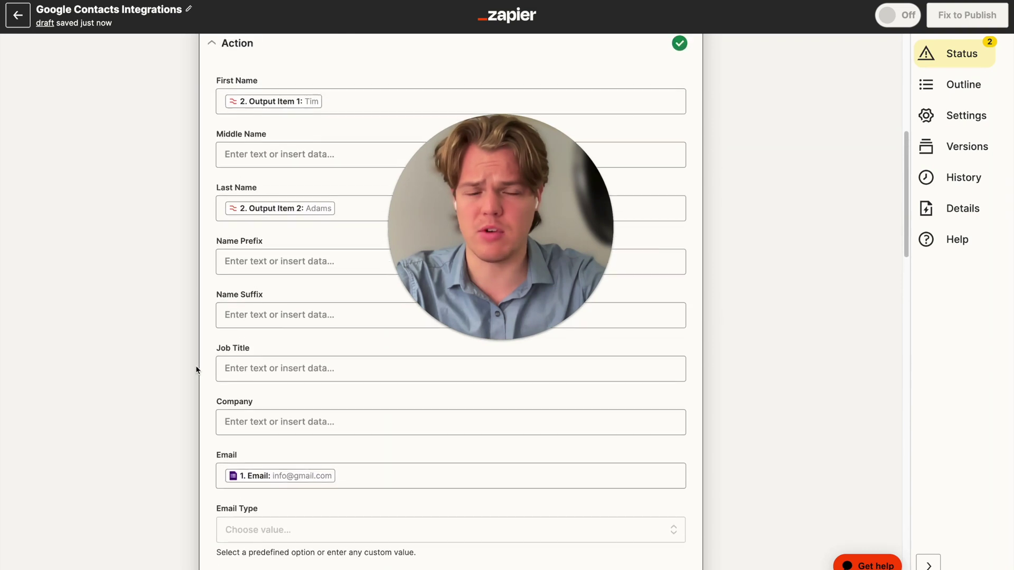
pyautogui.click(341, 265)
pyautogui.click(347, 355)
pyautogui.click(318, 316)
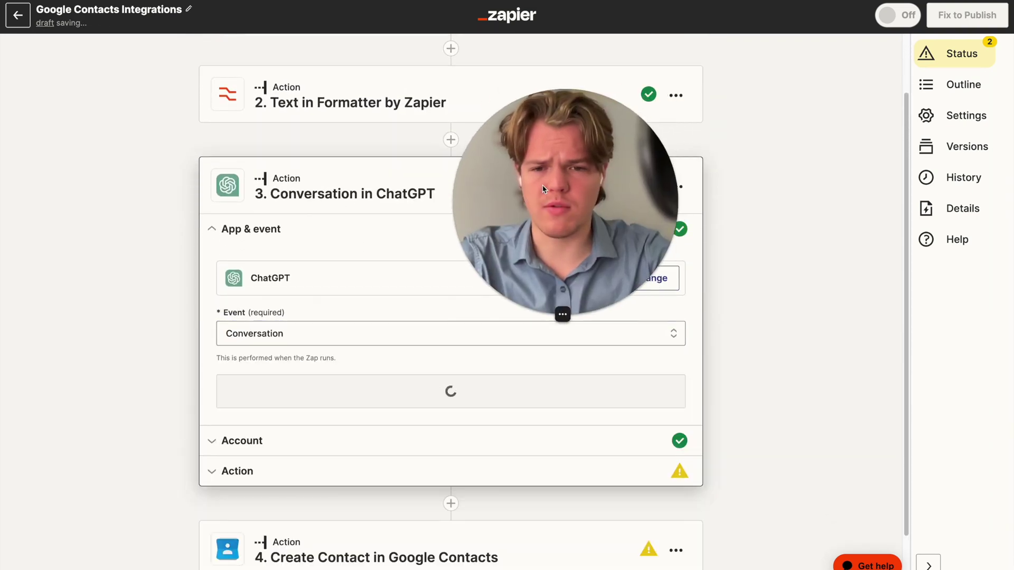
pyautogui.click(407, 331)
pyautogui.click(420, 330)
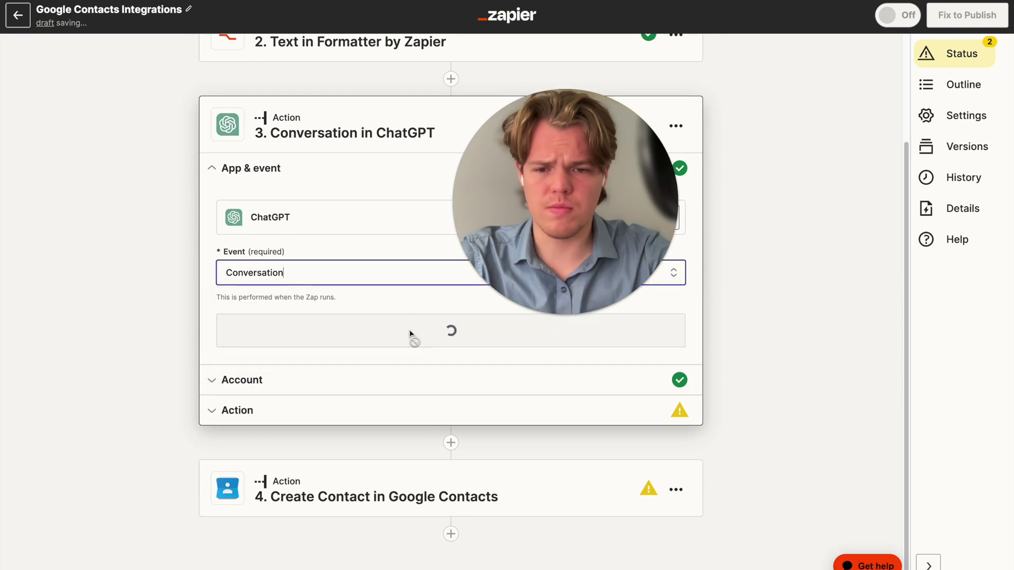
pyautogui.click(303, 440)
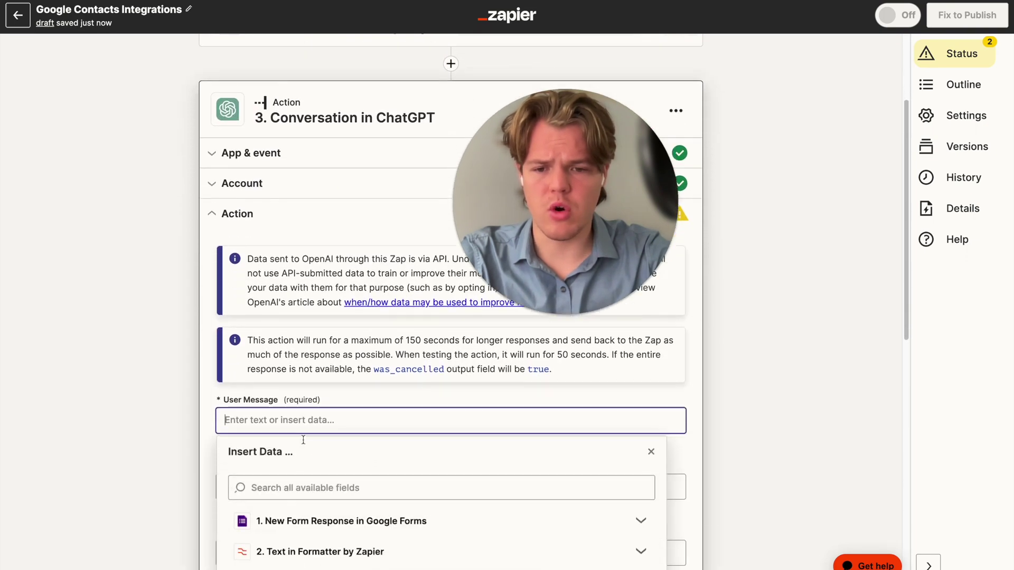
# Step: Write 'This was a potential client for our lawn services:' followed by Name:, Services Requested:, Square Footage: lines
pyautogui.write('This w')
pyautogui.write('as a pot')
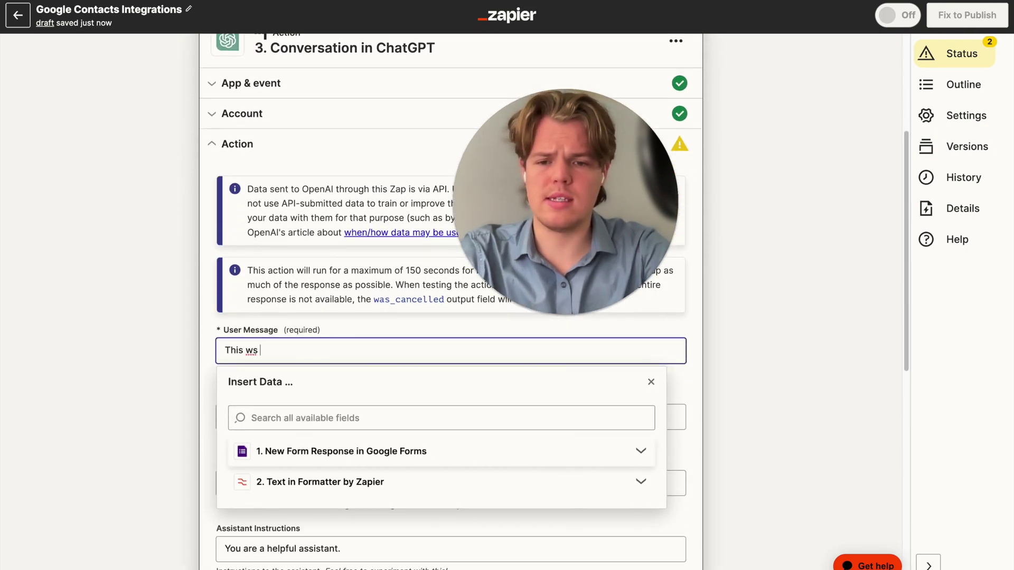
pyautogui.write('ent')
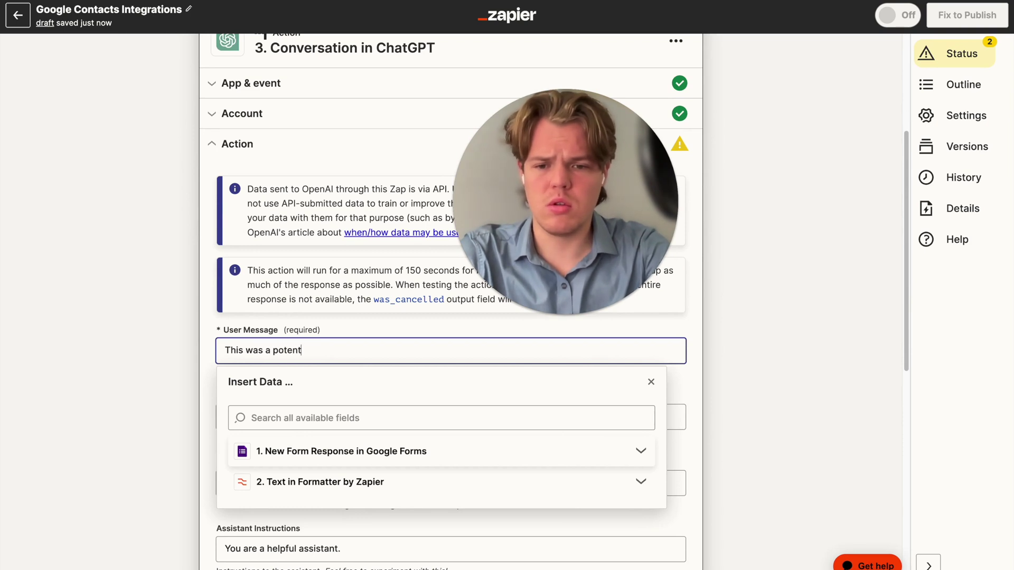
pyautogui.write('ial cli')
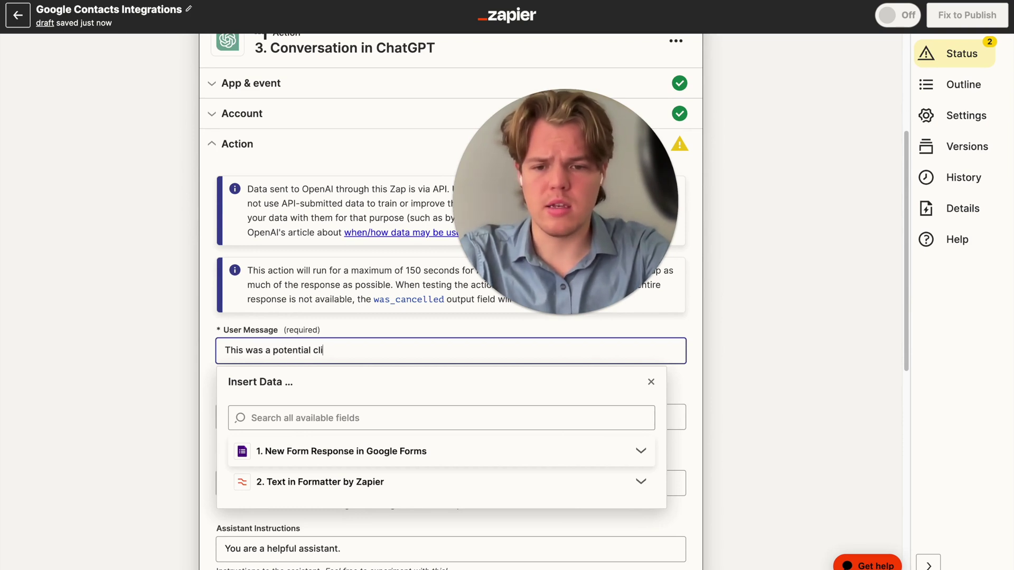
pyautogui.write('ent for our lawn servic')
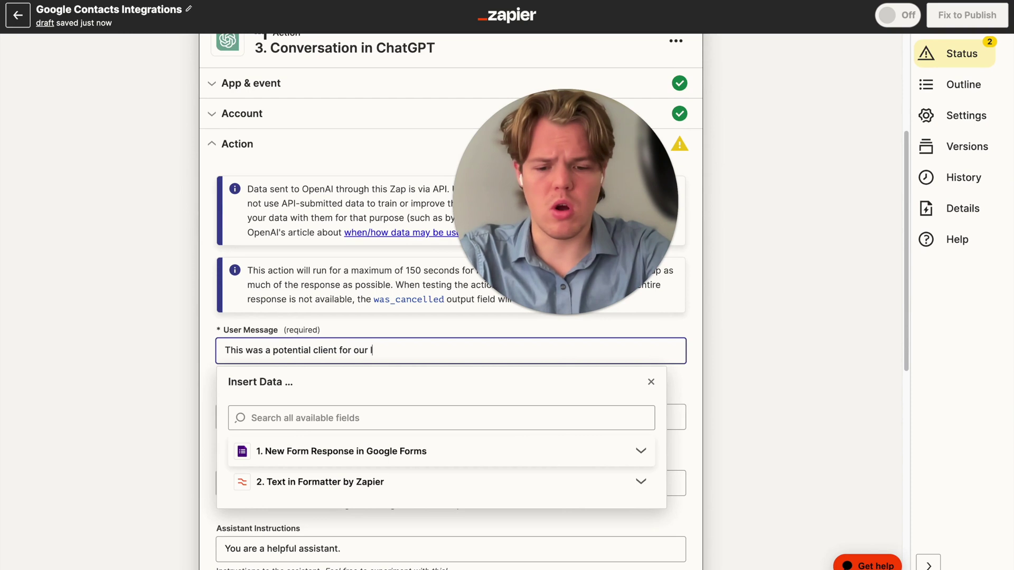
pyautogui.write('es:')
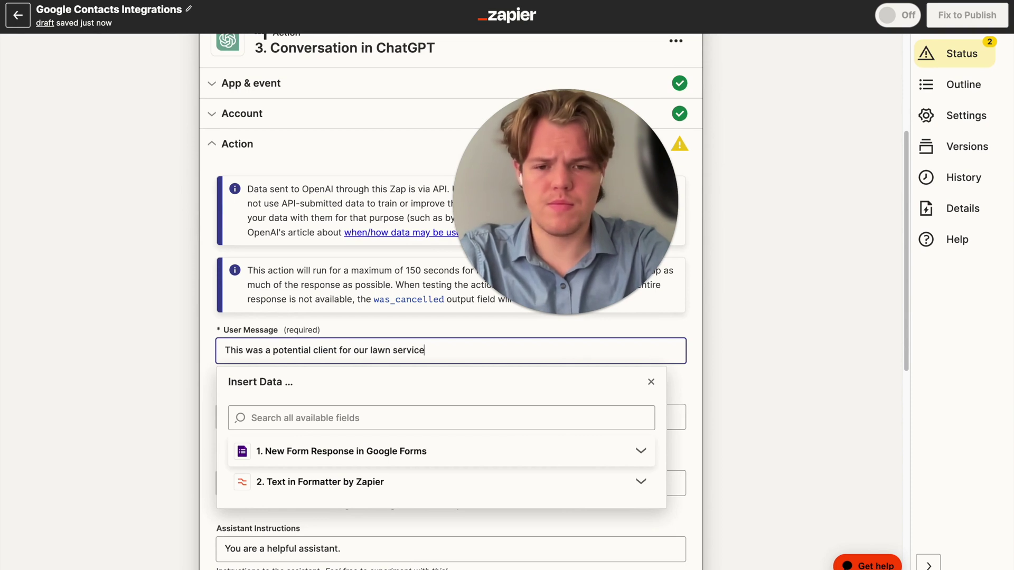
pyautogui.press('Return')
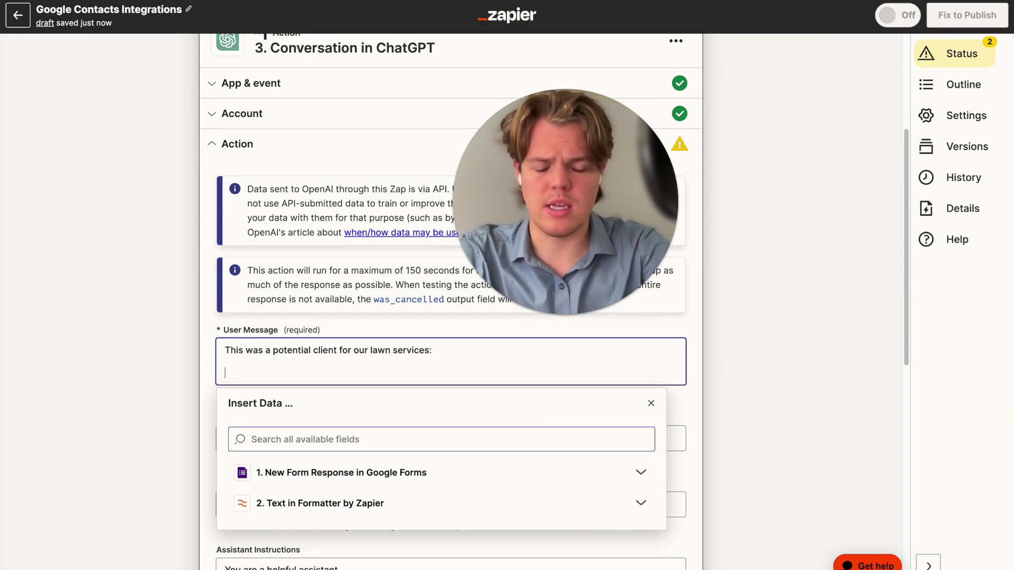
pyautogui.write('Name:')
pyautogui.press('Return')
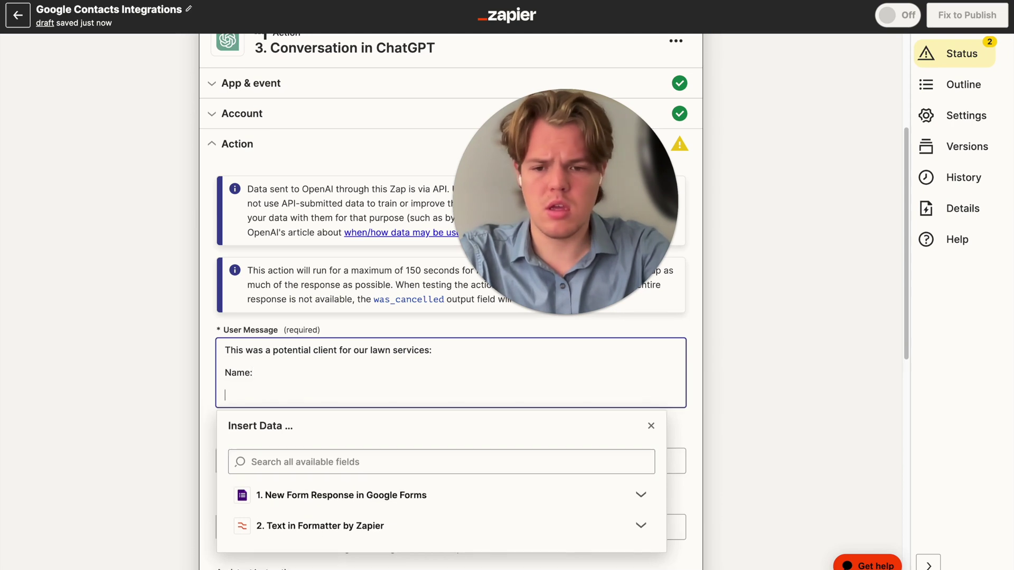
pyautogui.write('Services Requested:')
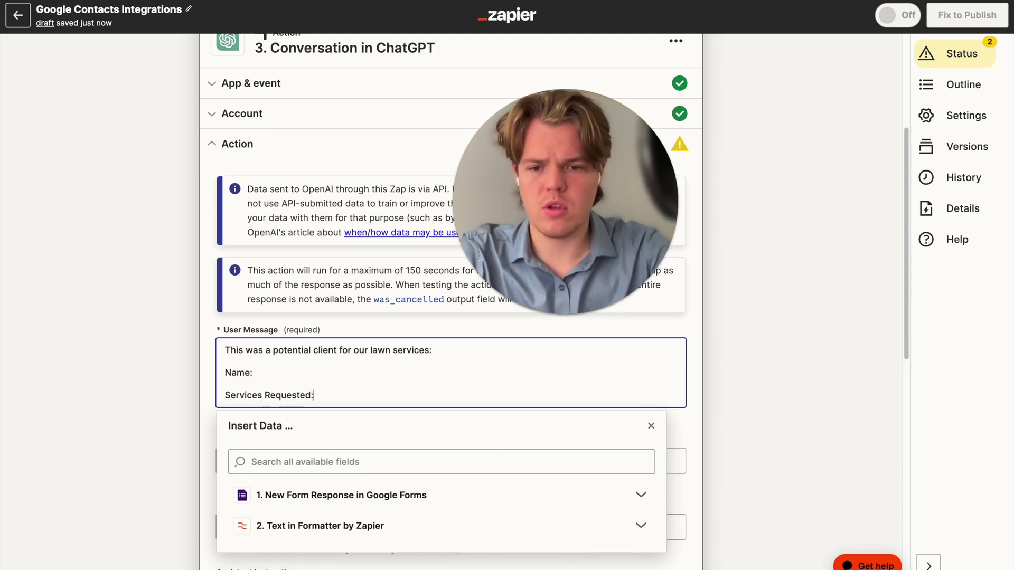
pyautogui.scroll(-2, 291, 338)
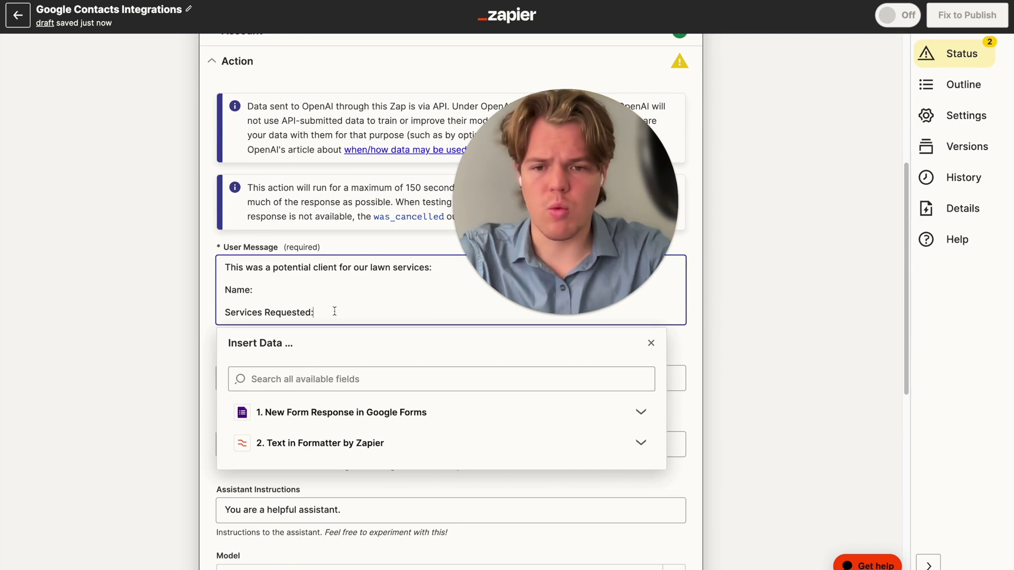
pyautogui.press('Return')
pyautogui.write('Square Footage:')
pyautogui.scroll(-1, 343, 332)
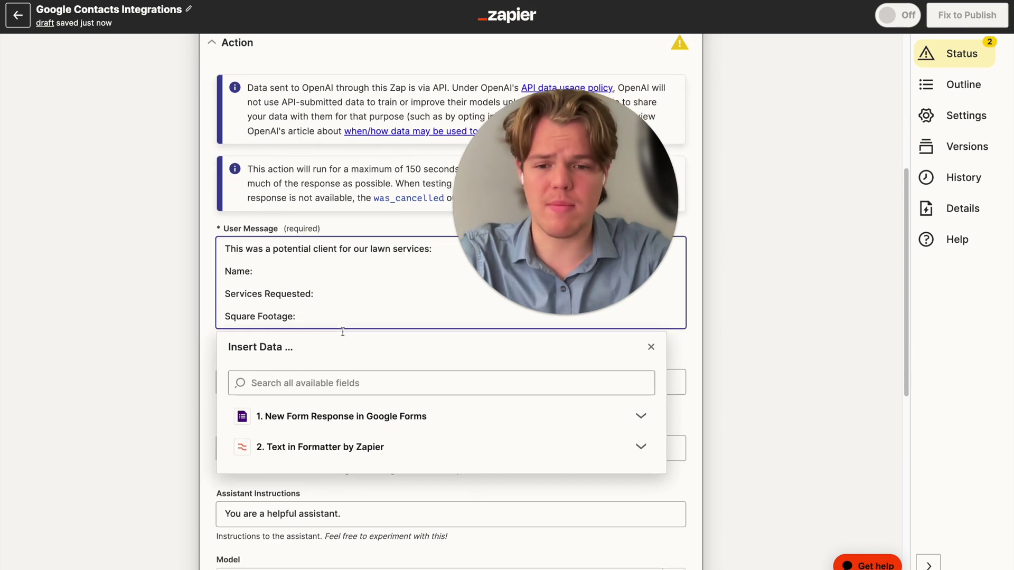
pyautogui.scroll(-2, 342, 331)
# Step: Insert the form's Name, Service Requested and Property Size answers after the Name, Services Requested and Square Footage labels
pyautogui.click(369, 371)
pyautogui.scroll(-1, 373, 430)
pyautogui.scroll(-5, 373, 431)
pyautogui.click(312, 480)
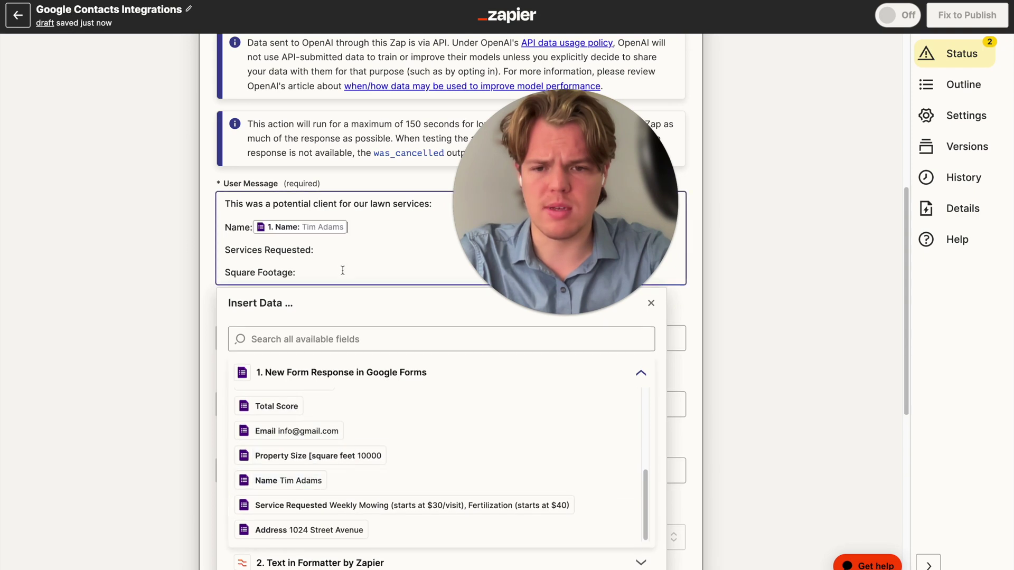
pyautogui.click(375, 507)
pyautogui.scroll(-1, 358, 452)
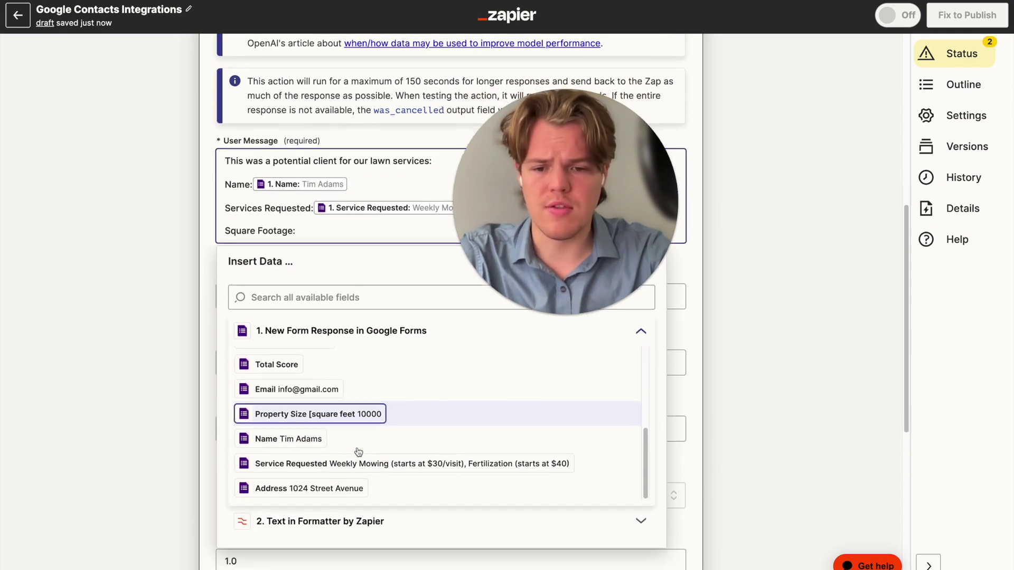
pyautogui.scroll(-1, 359, 452)
pyautogui.click(346, 401)
pyautogui.click(296, 242)
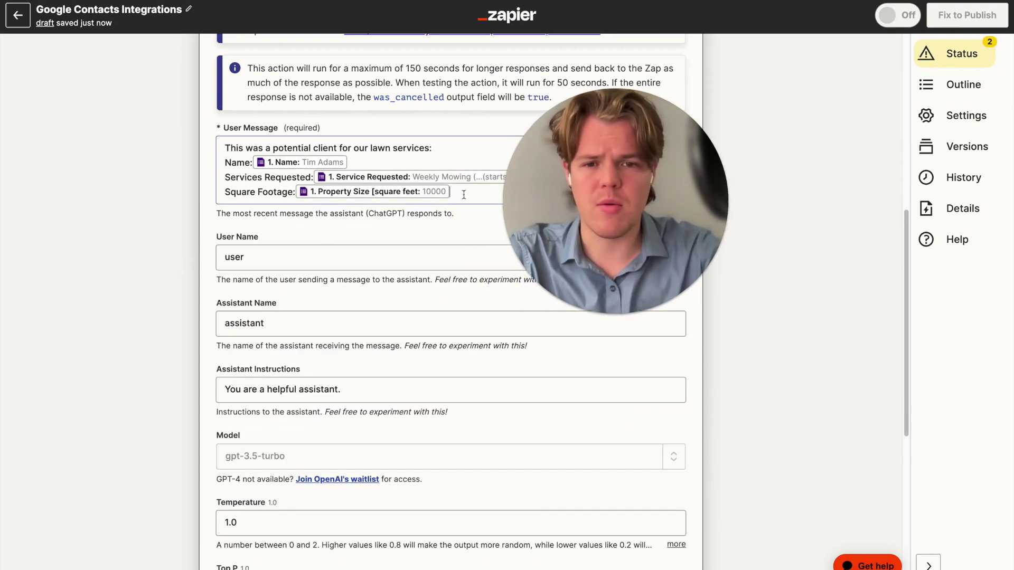
# Step: Append 'Generate a brief description of this client.' and 'Parameters: max 4 sentences.' as new User Message lines
pyautogui.click(464, 195)
pyautogui.press('Return')
pyautogui.write('Generate a brief description of this client.')
pyautogui.press('Return')
pyautogui.write('Parameters: ')
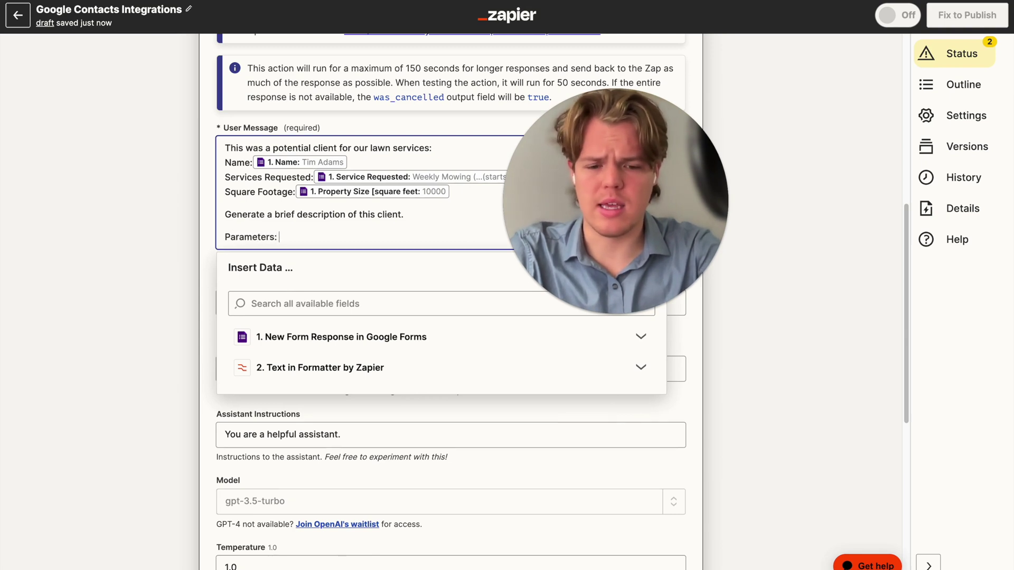
pyautogui.write('max 4 set')
pyautogui.press('BackSpace')
pyautogui.write('ntences.')
pyautogui.click(154, 246)
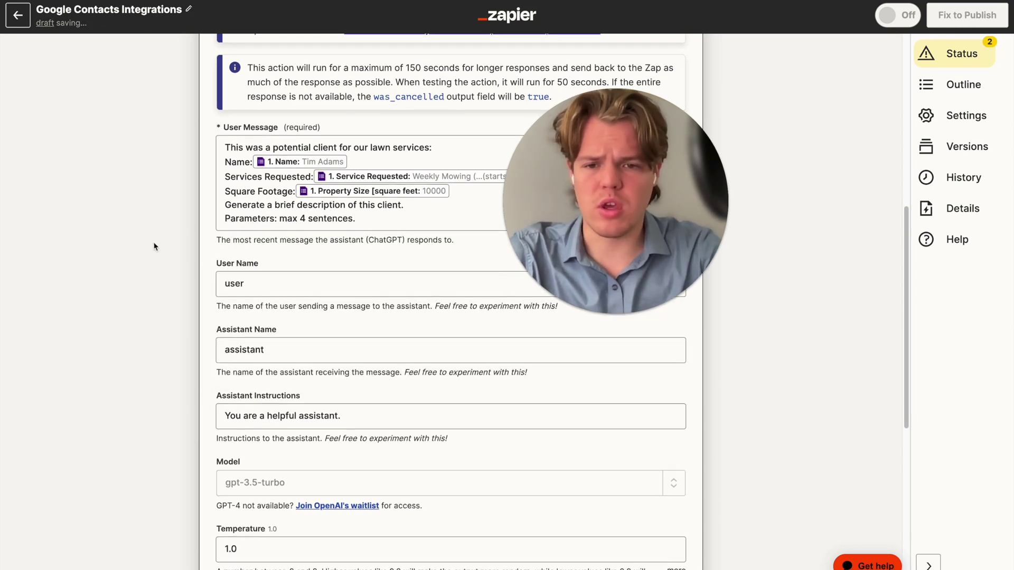
pyautogui.scroll(-4, 153, 212)
# Step: Change the ChatGPT model from gpt-3.5-turbo to gpt-4 and continue past the action settings
pyautogui.click(276, 302)
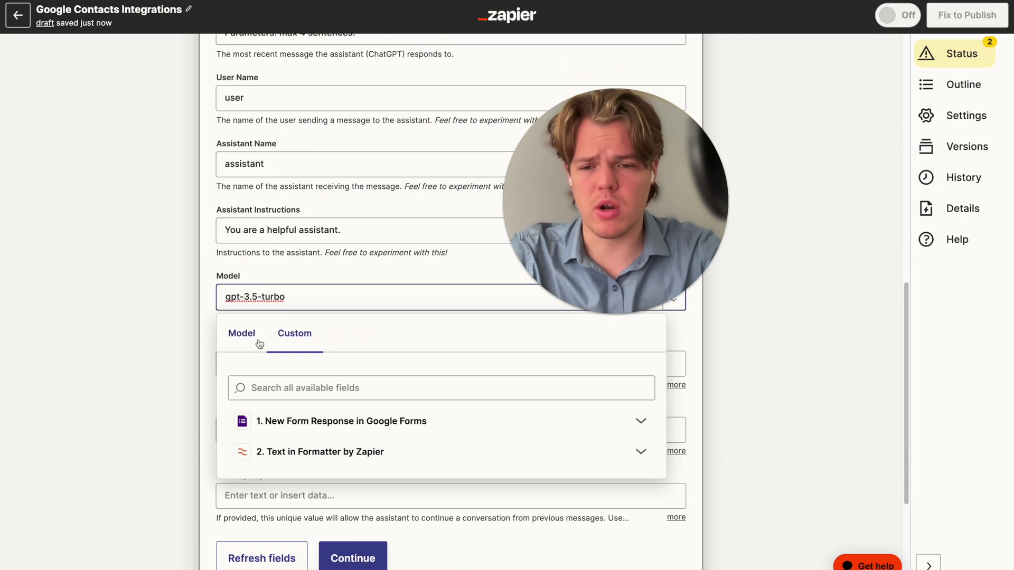
pyautogui.click(259, 344)
pyautogui.scroll(-1, 315, 396)
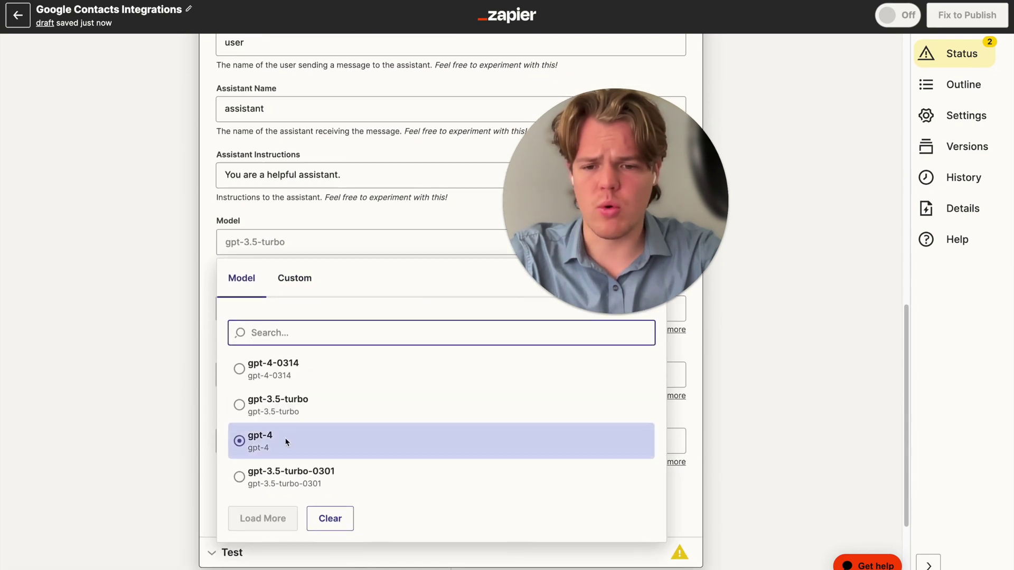
pyautogui.click(256, 378)
pyautogui.scroll(5, 245, 413)
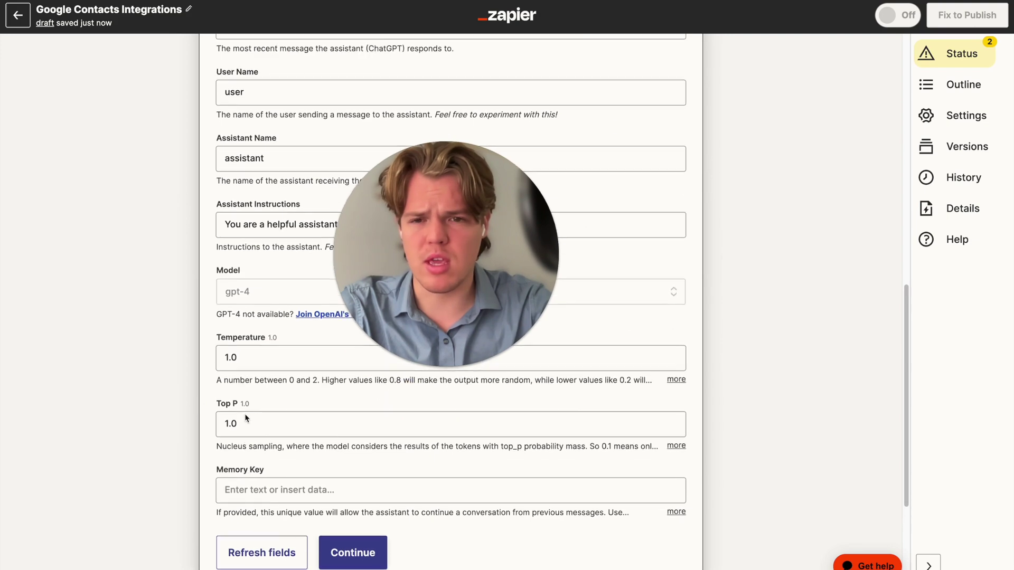
pyautogui.scroll(-6, 245, 414)
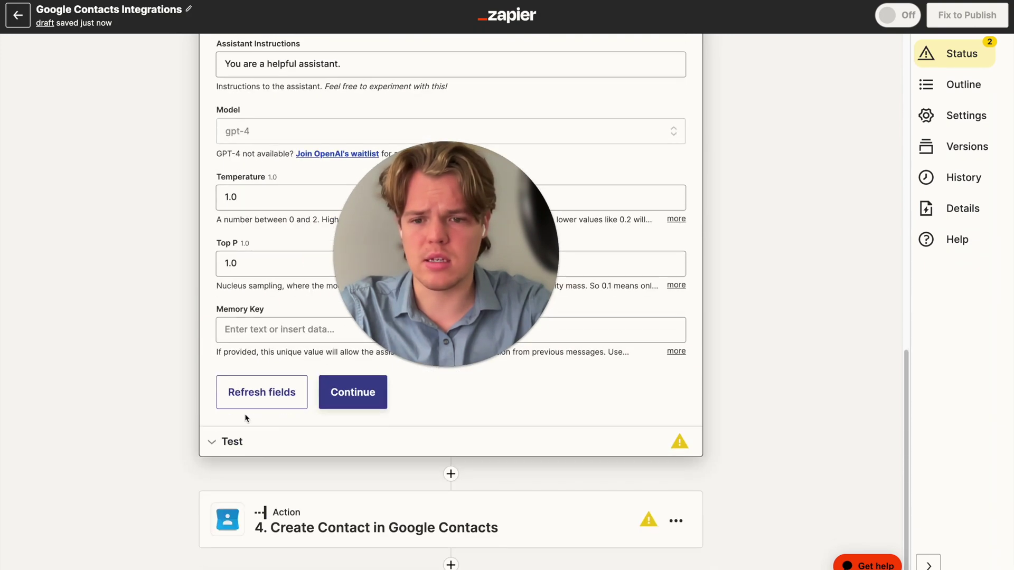
pyautogui.click(373, 399)
# Step: Run the ChatGPT test and review gpt-4's brief description of the sample lawn-services client
pyautogui.click(342, 404)
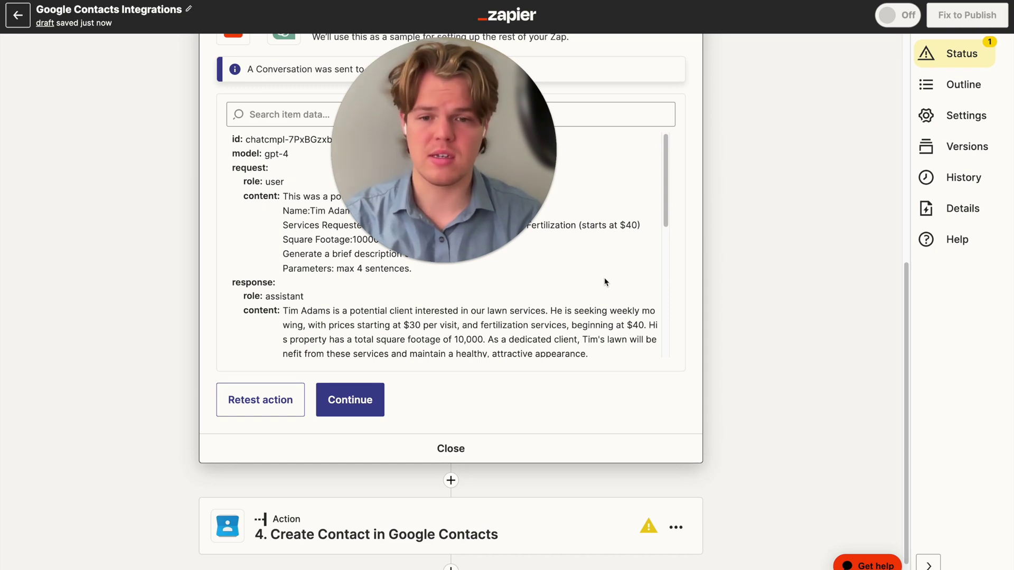
pyautogui.scroll(-3, 596, 299)
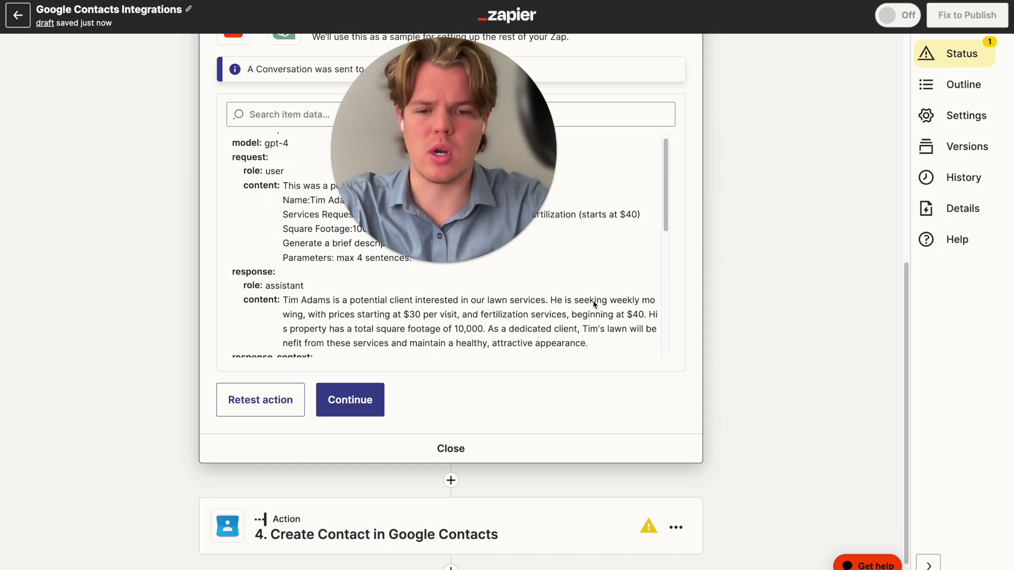
pyautogui.scroll(-2, 609, 410)
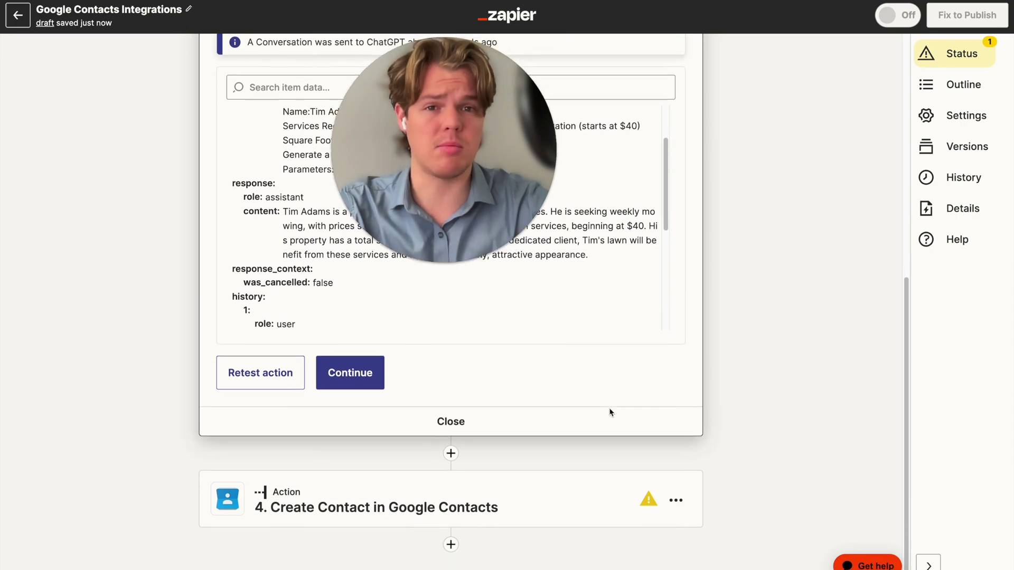
# Step: Move on to the Create Contact step and expand its Action fields
pyautogui.click(559, 492)
pyautogui.scroll(-2, 538, 392)
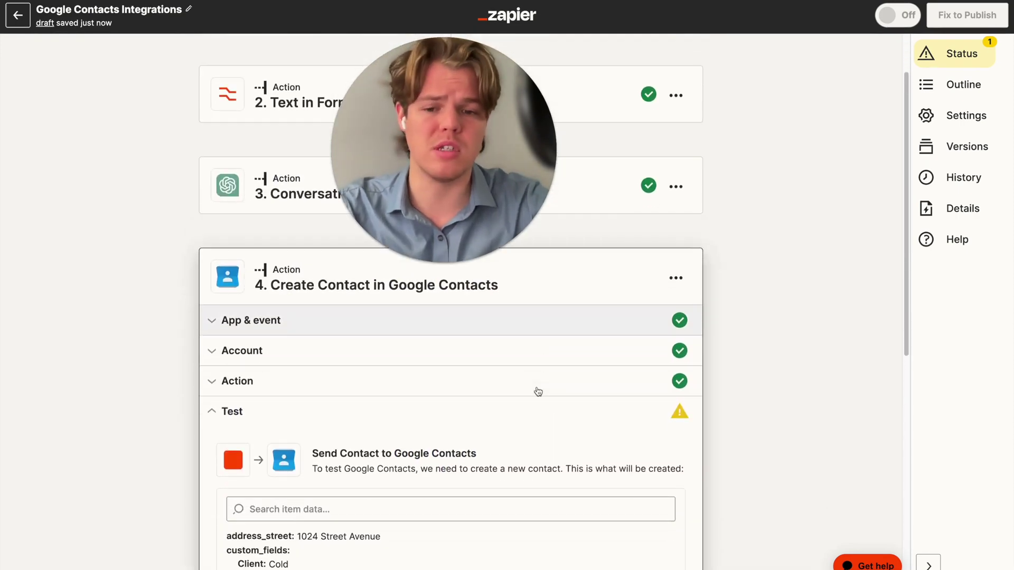
pyautogui.click(518, 380)
pyautogui.scroll(-4, 521, 426)
pyautogui.scroll(-13, 522, 427)
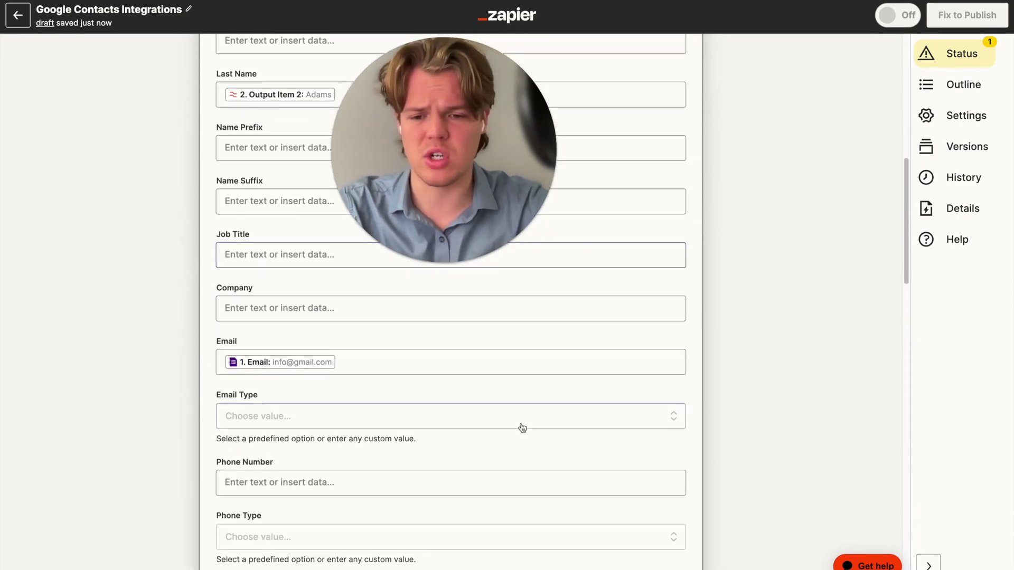
pyautogui.scroll(-12, 495, 391)
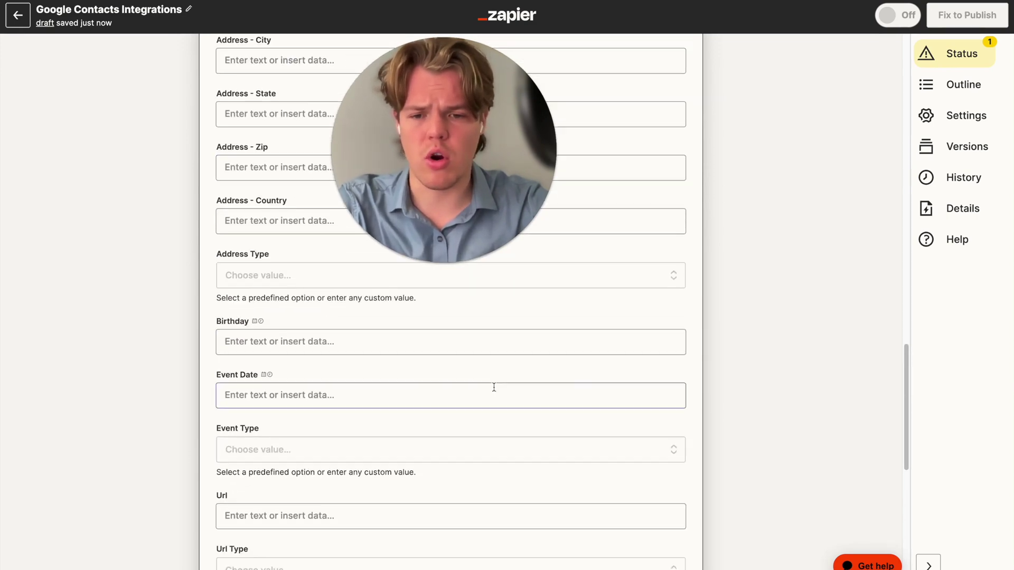
# Step: Fill the contact's Notes with ChatGPT's Assistant Response Message and continue to the test
pyautogui.click(383, 410)
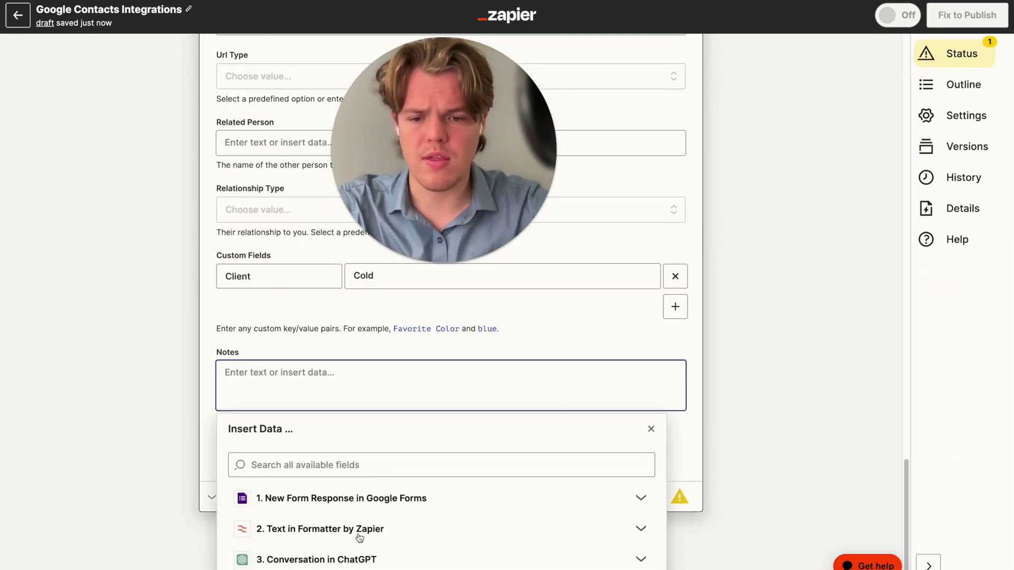
pyautogui.click(351, 562)
pyautogui.scroll(-5, 363, 525)
pyautogui.click(362, 530)
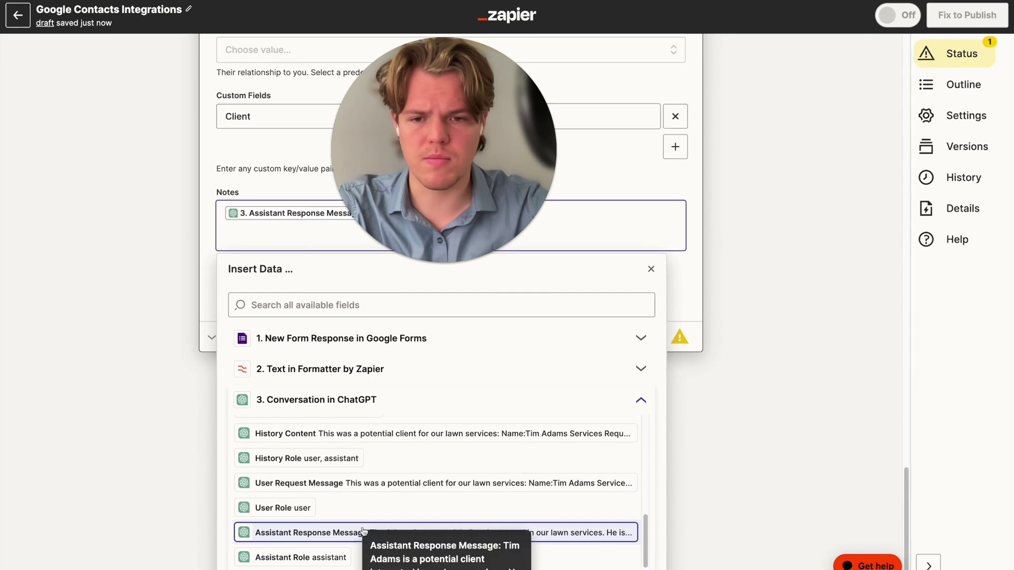
pyautogui.click(172, 370)
pyautogui.click(331, 445)
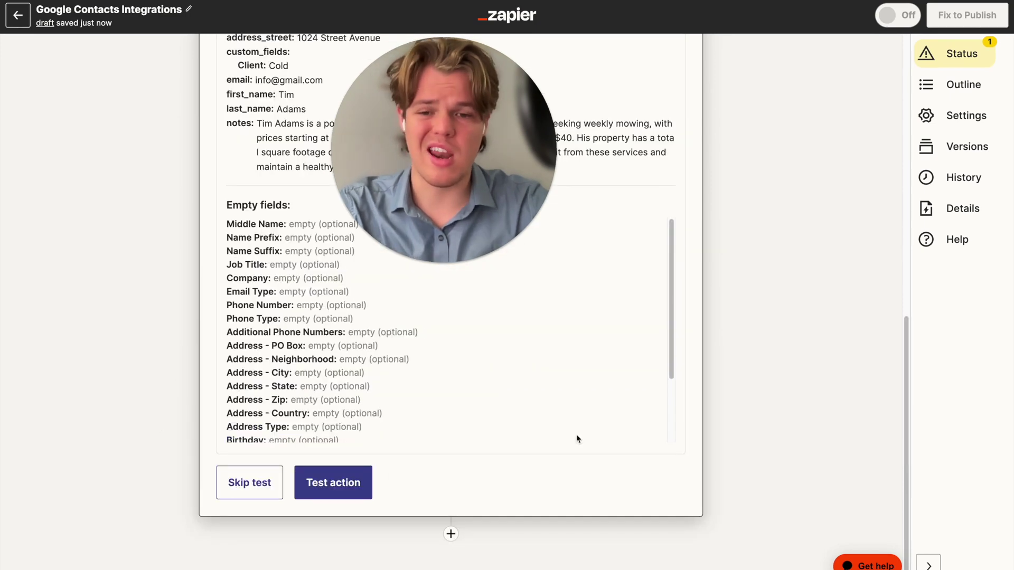
pyautogui.scroll(12, 664, 467)
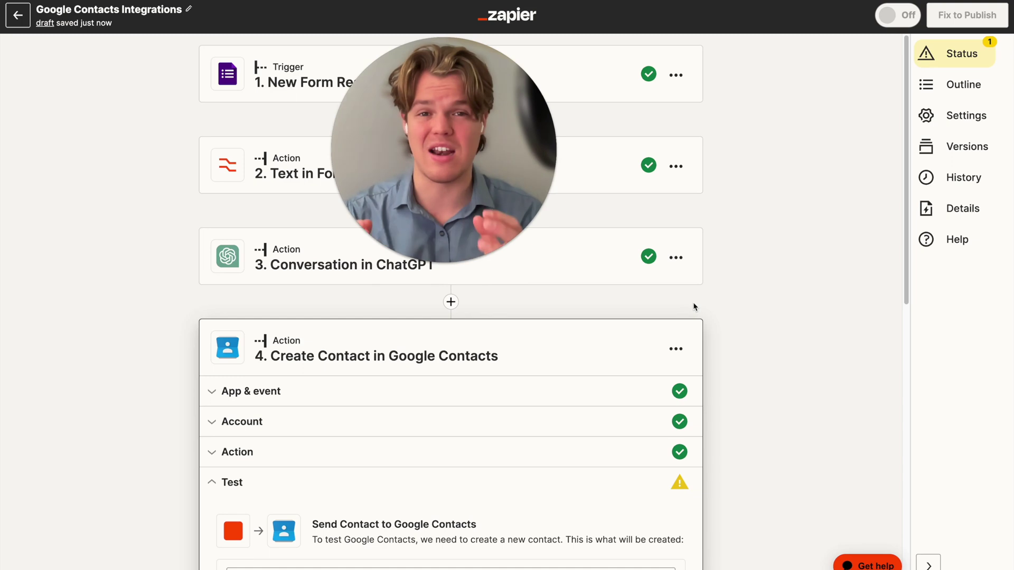
pyautogui.scroll(-2, 722, 296)
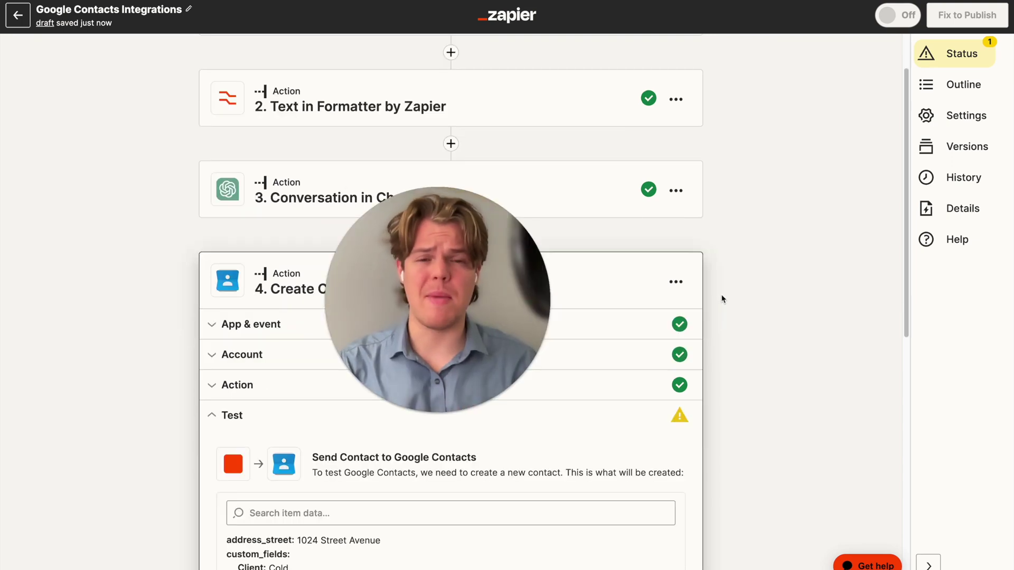